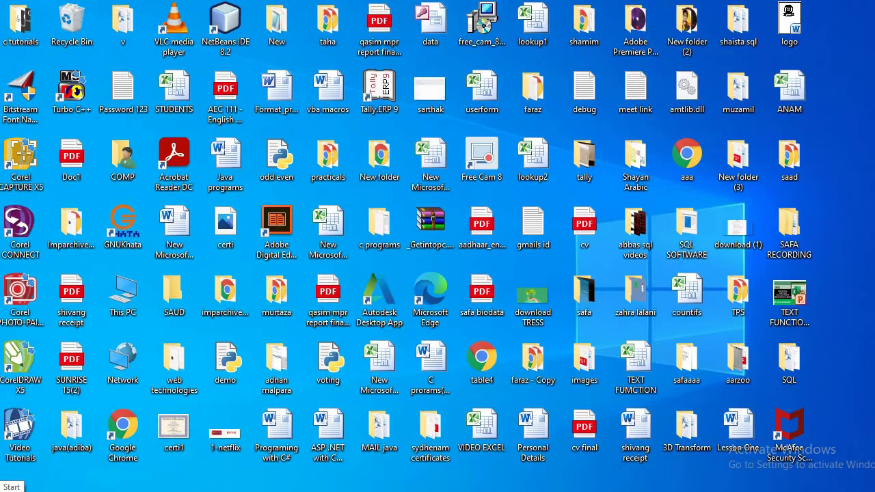
Launch CorelDRAW X5 by searching 'CO' from the Windows Start menu.
click(14, 488)
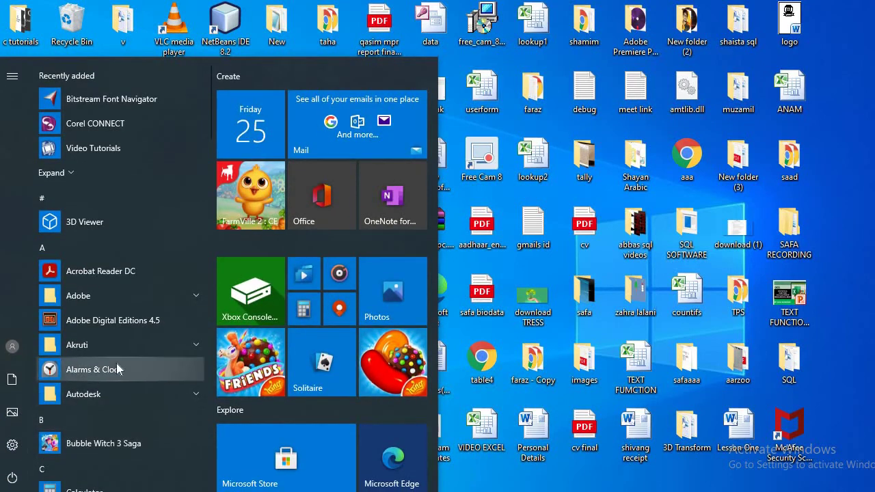
scroll(116, 363, down, 2)
scroll(116, 363, down, 2)
scroll(116, 362, down, 2)
text(C)
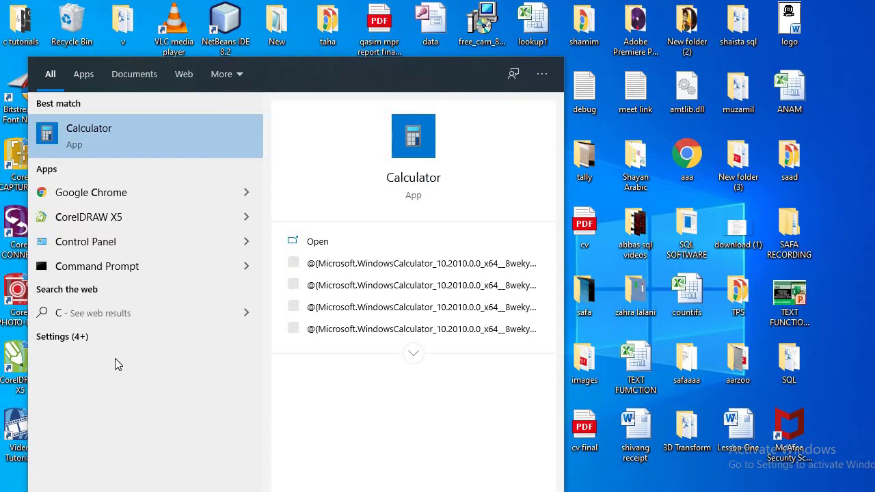
text(O)
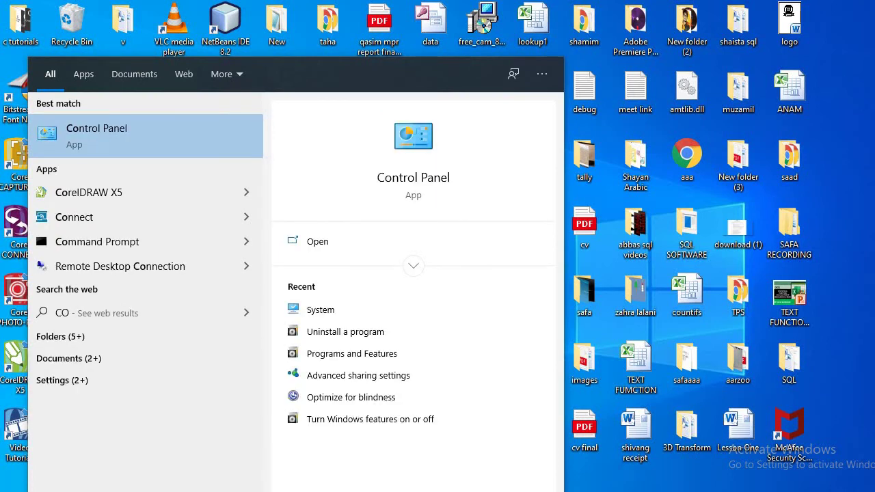
mouse_move(151, 193)
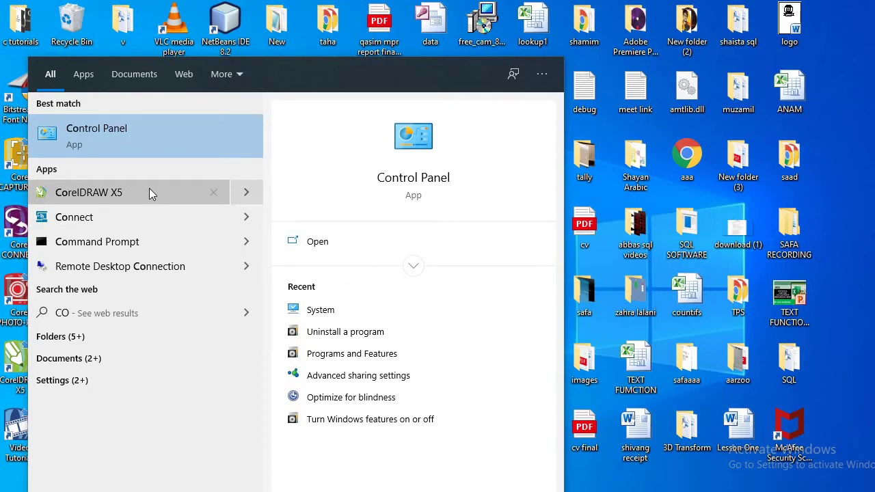
click(149, 192)
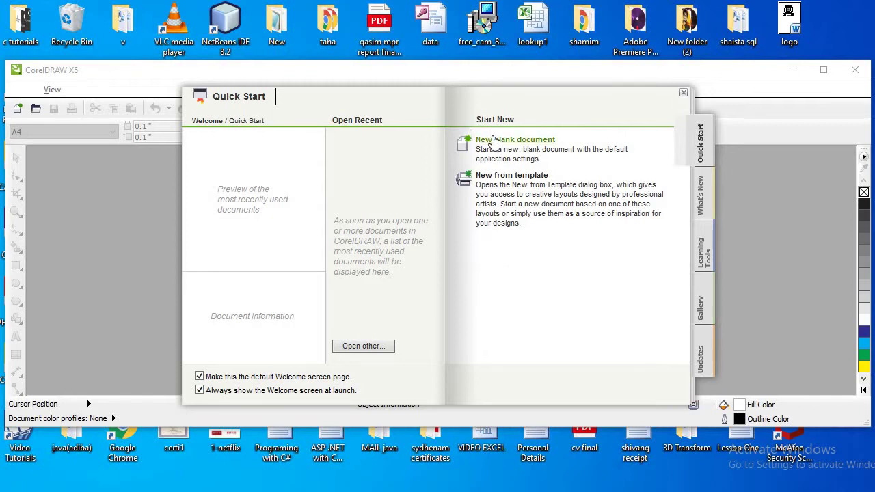
Create a new blank document named 'fan' and stretch the program window to full screen height.
click(481, 141)
text(fan)
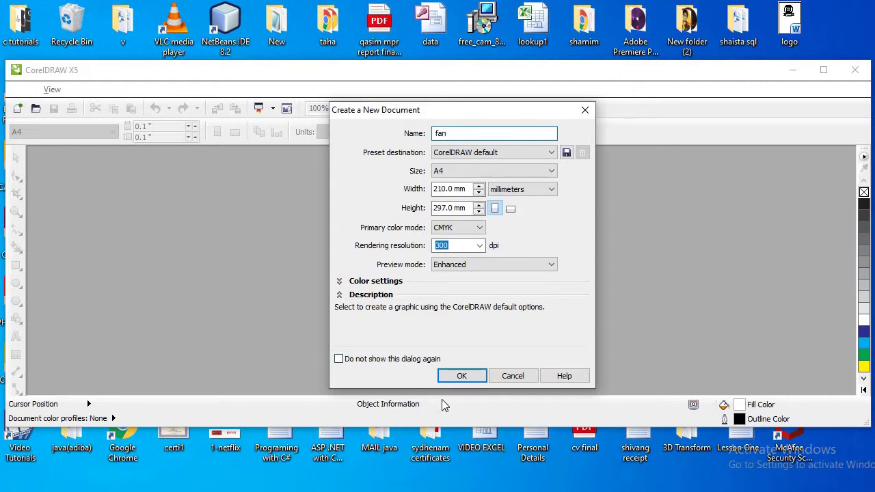
click(452, 377)
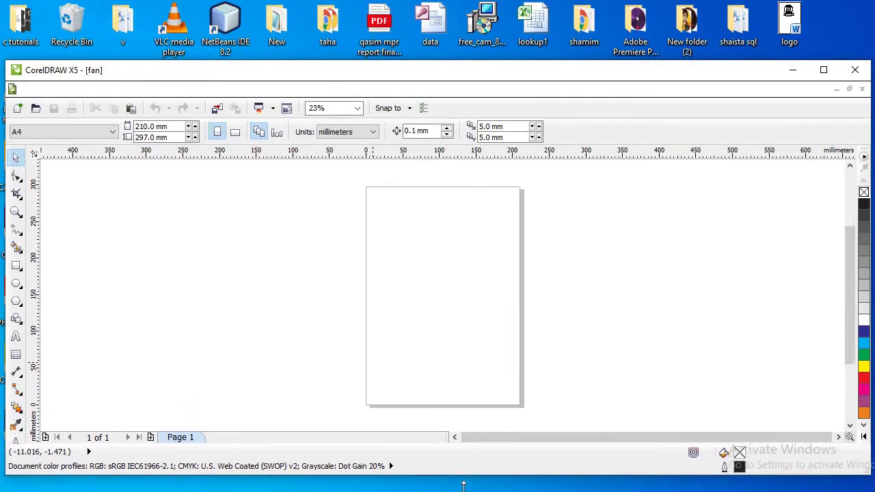
drag(463, 470, 464, 487)
drag(554, 61, 555, 0)
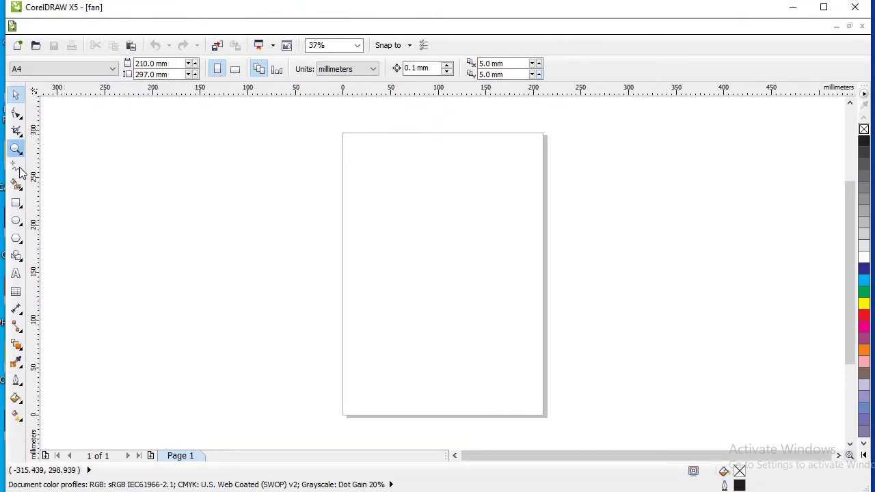
Draw a circle at the page centre and a tall narrow rectangle on the pasteboard left of it.
click(17, 220)
click(15, 239)
click(18, 220)
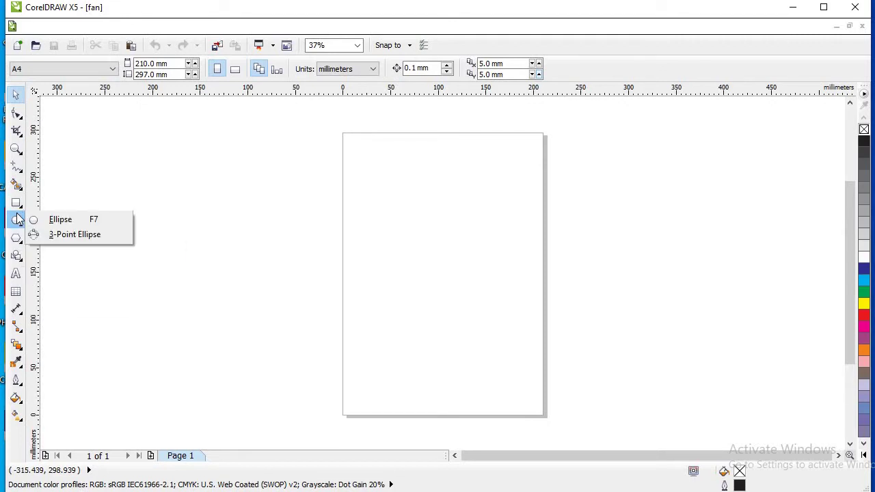
click(60, 219)
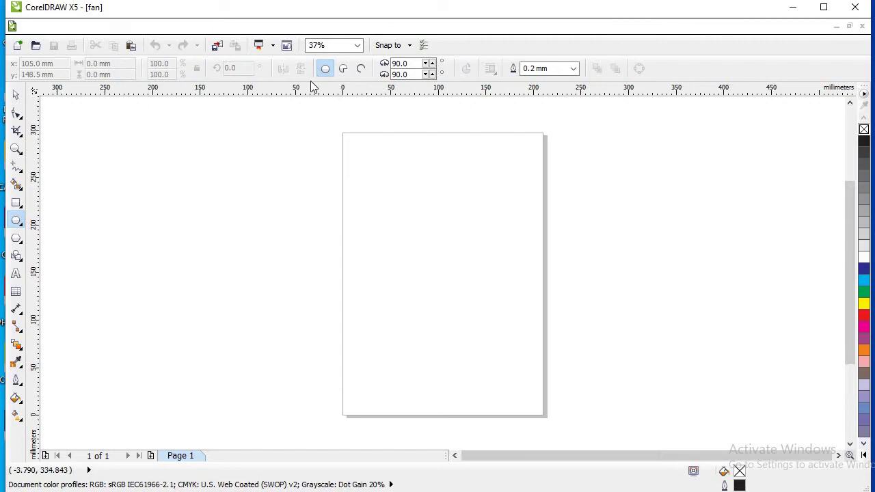
click(325, 69)
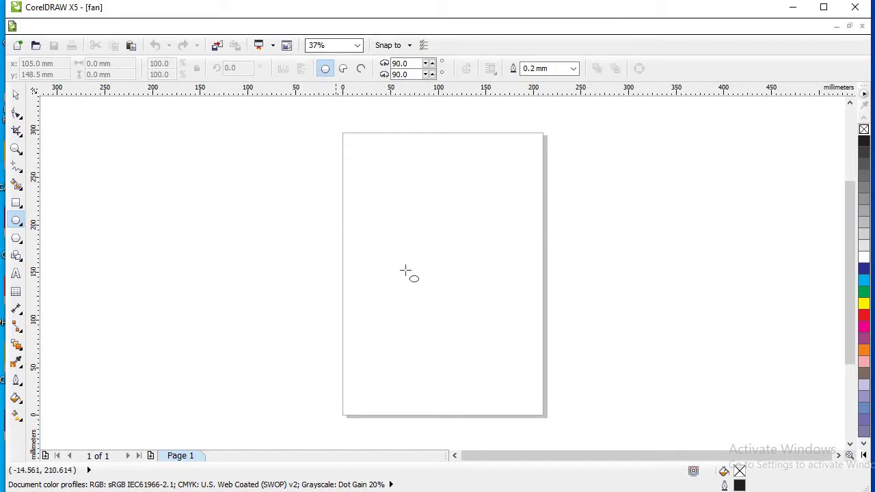
drag(397, 282, 445, 234)
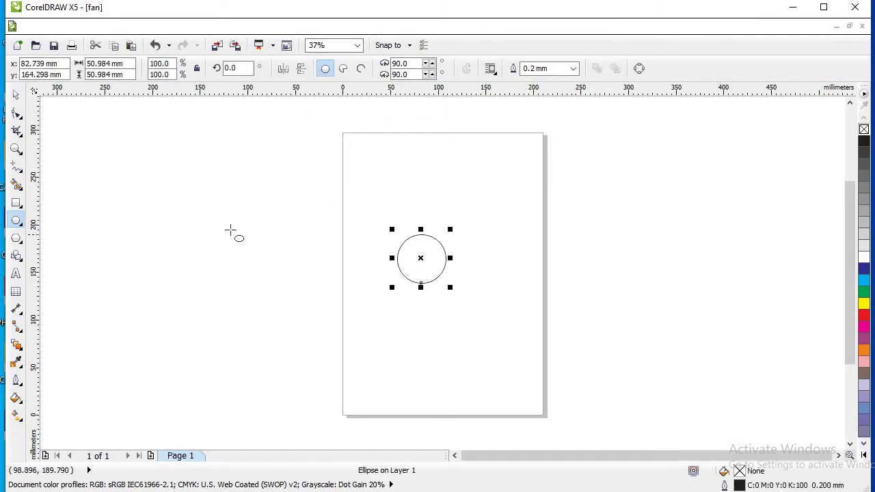
click(15, 204)
mouse_move(177, 283)
mouse_down()
mouse_move(203, 224)
mouse_move(201, 169)
mouse_up()
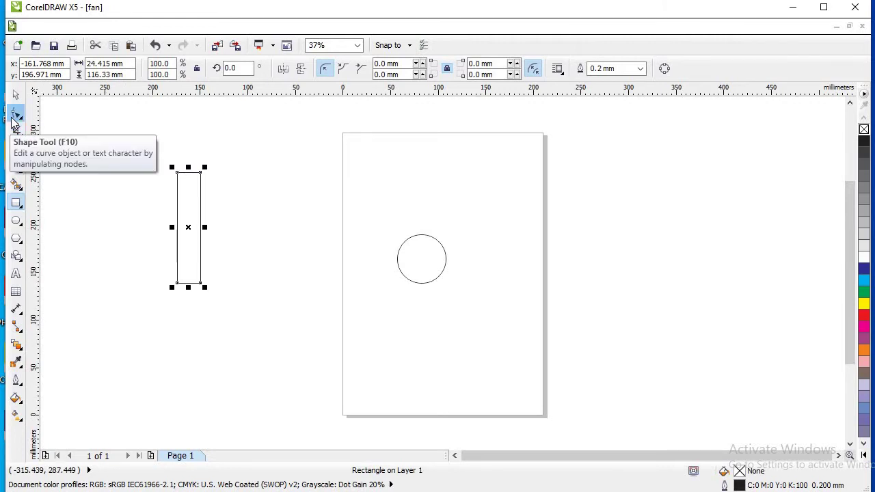
Round the tall rectangle's corners and move it just above the circle.
click(16, 115)
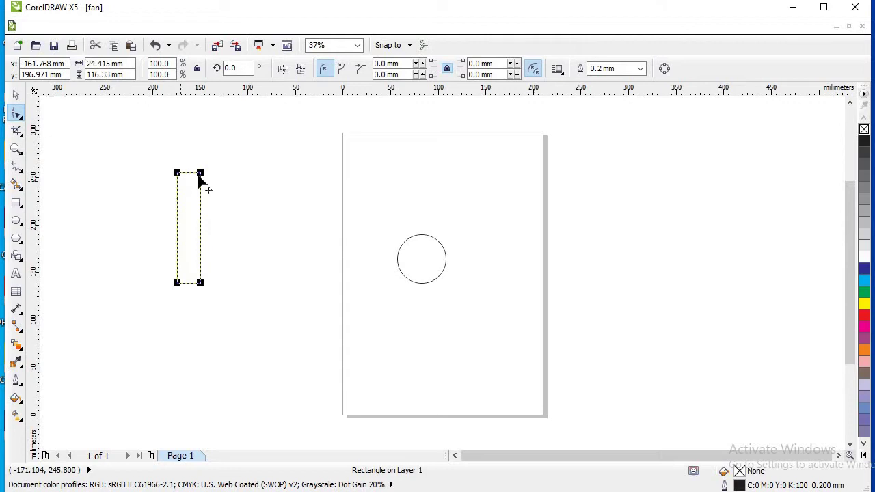
drag(199, 173, 200, 226)
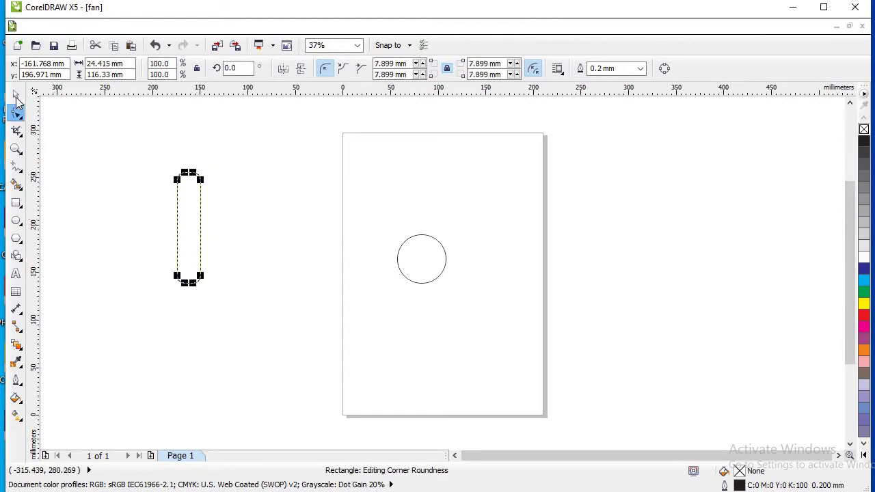
click(16, 99)
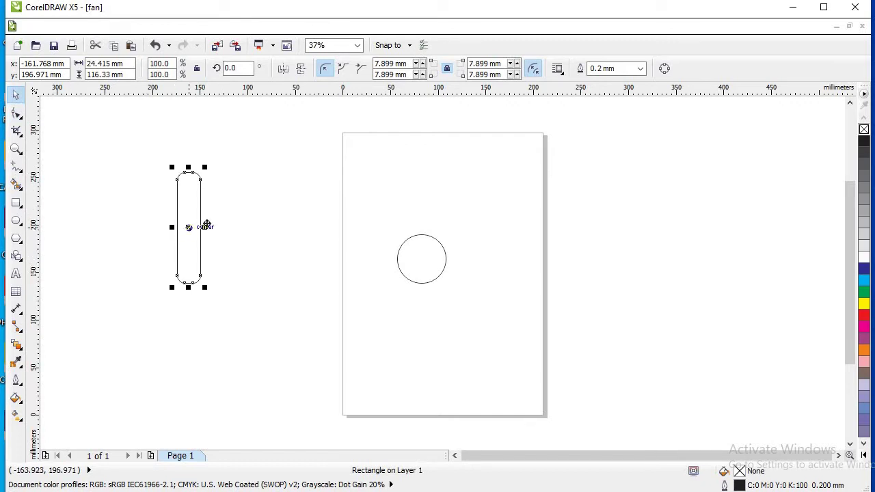
mouse_move(188, 227)
mouse_down()
mouse_move(385, 168)
mouse_move(422, 194)
mouse_up()
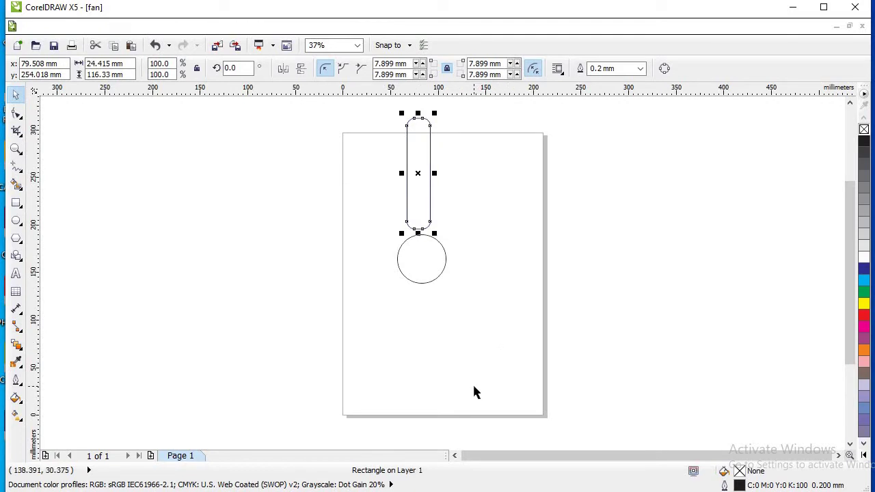
Nudge the rounded rectangle down until its bottom touches the circle, then deselect it.
key(Down)
key(Down)
key(Down)
key(Down)
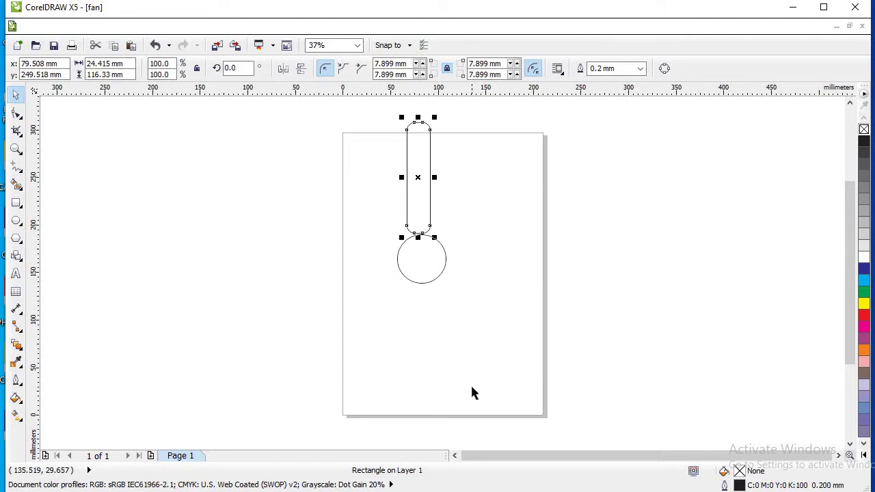
scroll(390, 375, up, 2)
scroll(401, 283, down, 2)
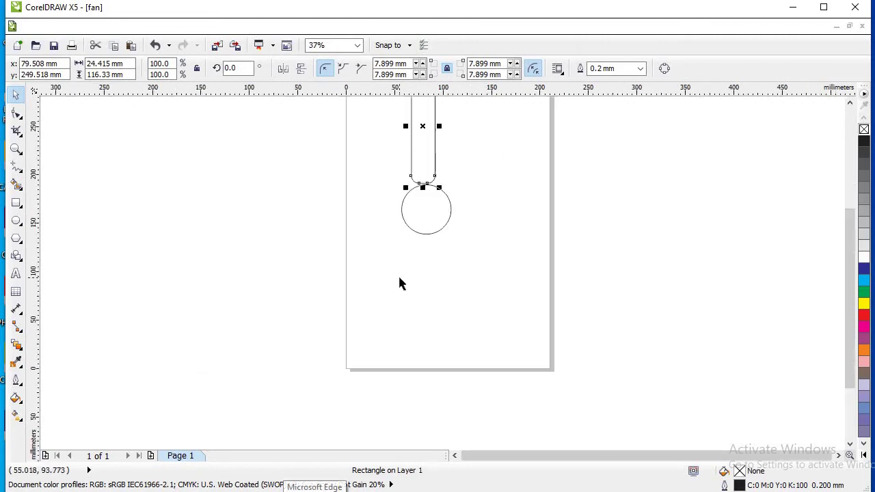
scroll(401, 246, up, 1)
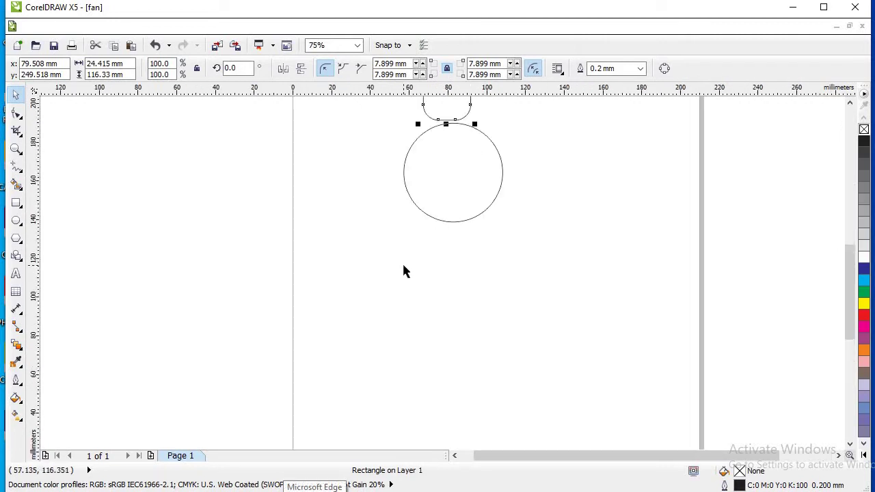
key(Down)
key(Down)
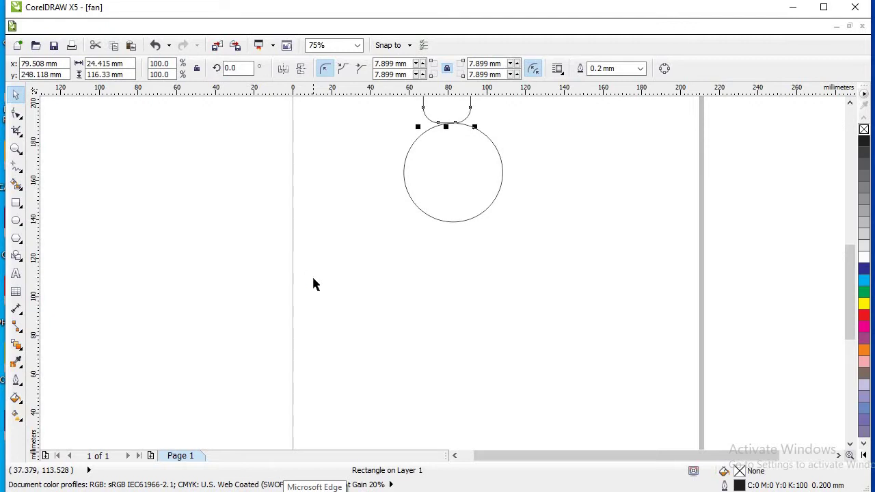
key(Down)
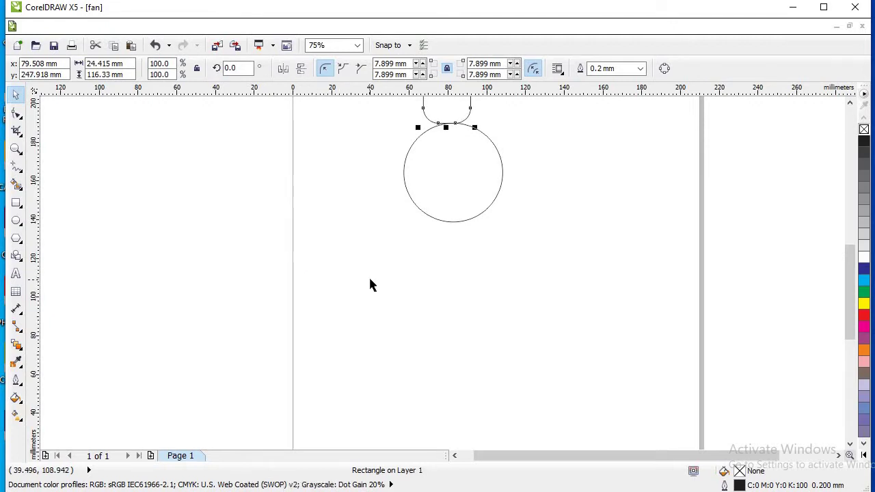
click(364, 287)
scroll(361, 294, down, 2)
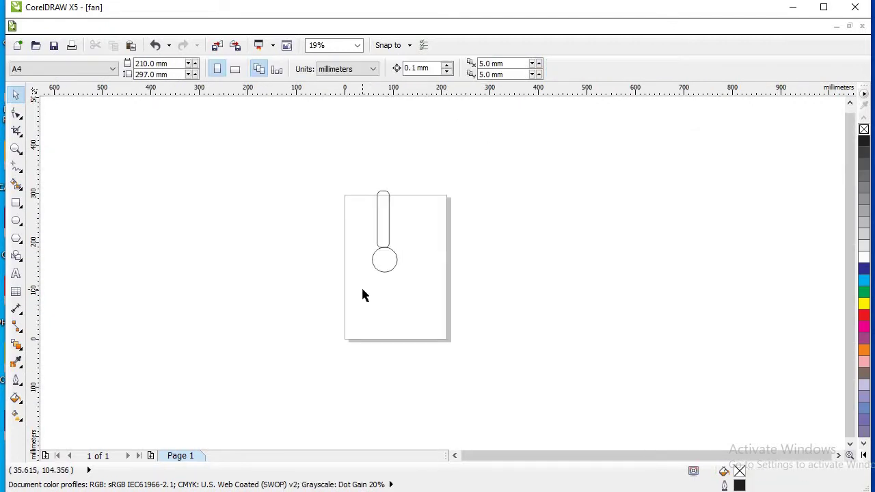
scroll(361, 293, up, 1)
scroll(362, 294, up, 1)
scroll(361, 295, down, 1)
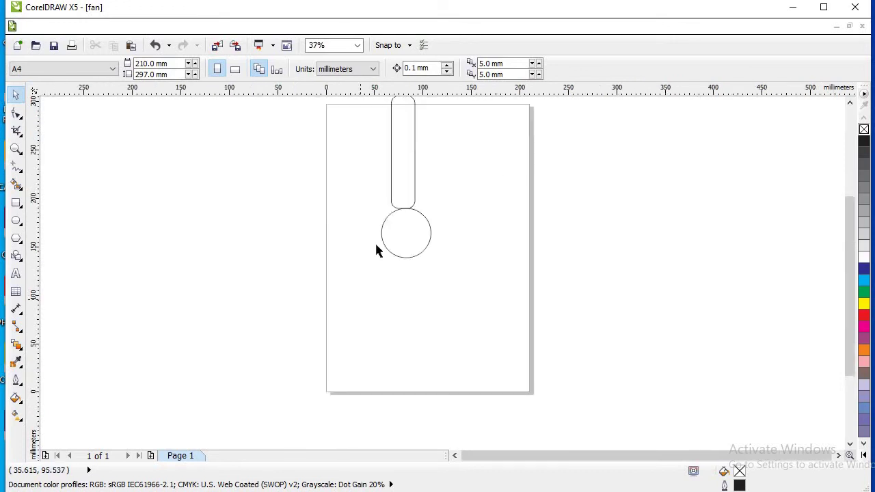
Place a copy of the blade below the circle and nudge it slightly down.
click(393, 190)
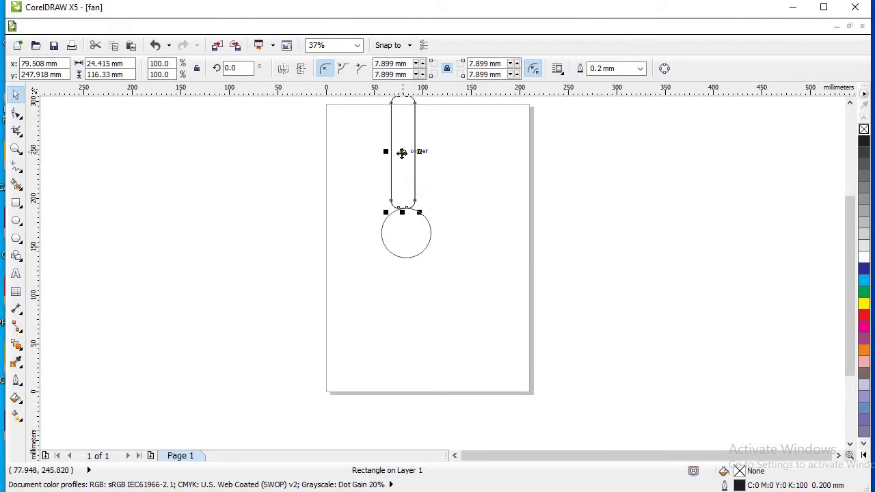
drag(402, 152, 405, 308)
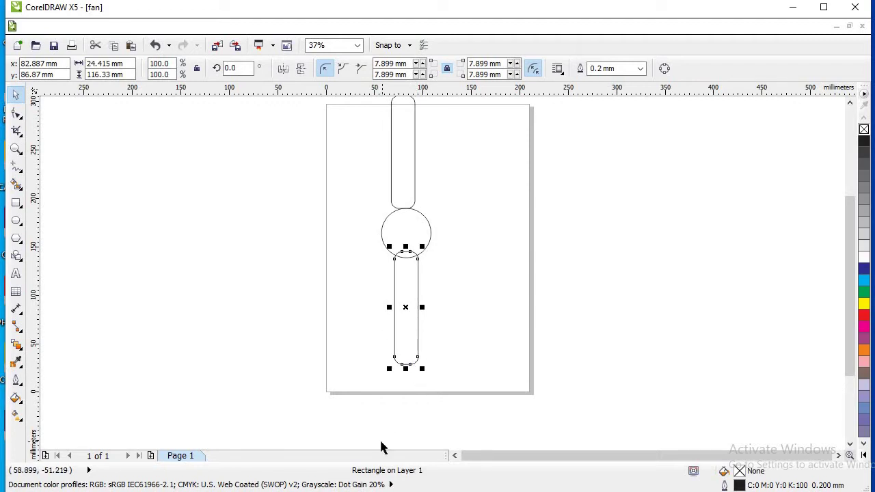
key(Down)
key(Down)
key(Down)
key(Down)
key(Down)
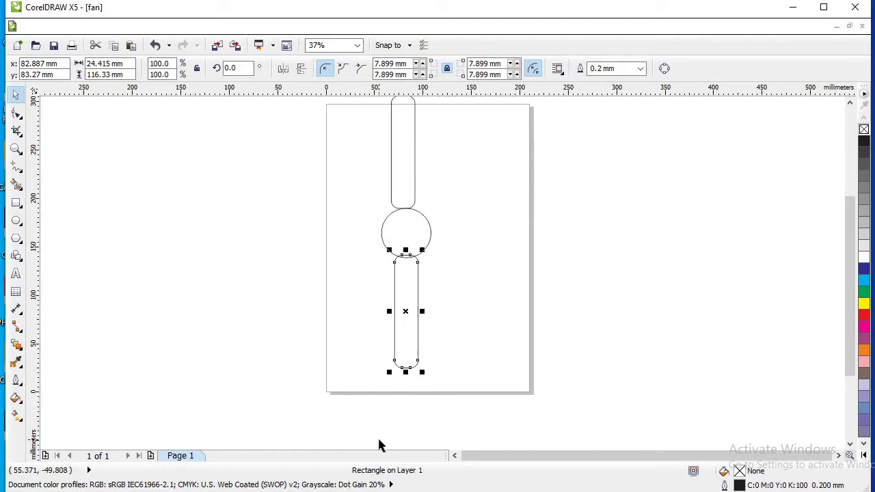
key(Down)
Seat the lower blade's end against the hub, then drag a copy of it to the left.
scroll(365, 436, up, 3)
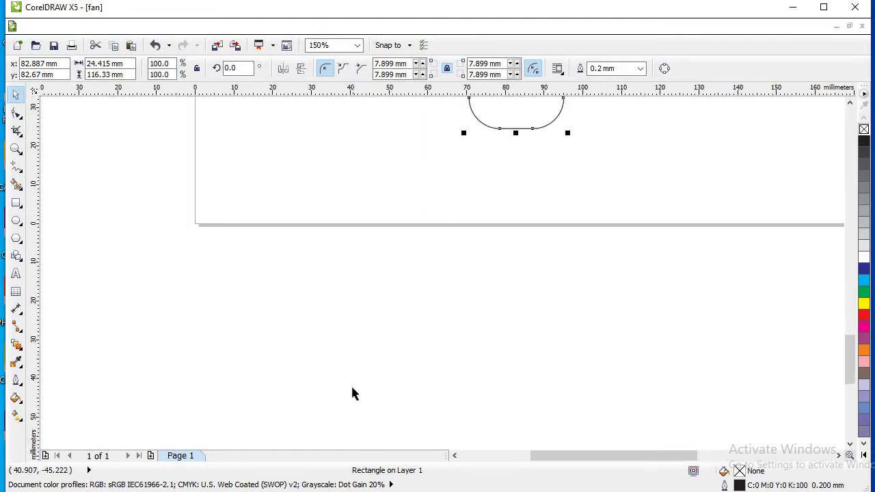
scroll(316, 238, down, 1)
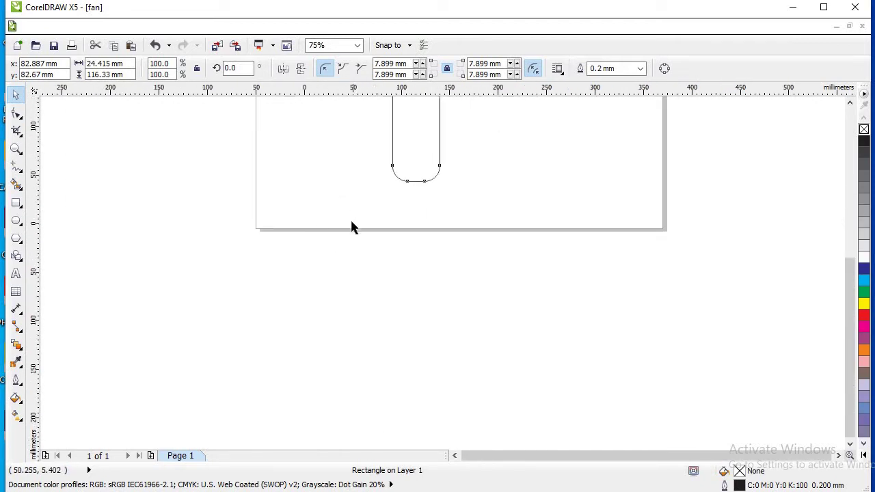
scroll(301, 227, down, 1)
scroll(308, 211, up, 2)
scroll(309, 211, down, 2)
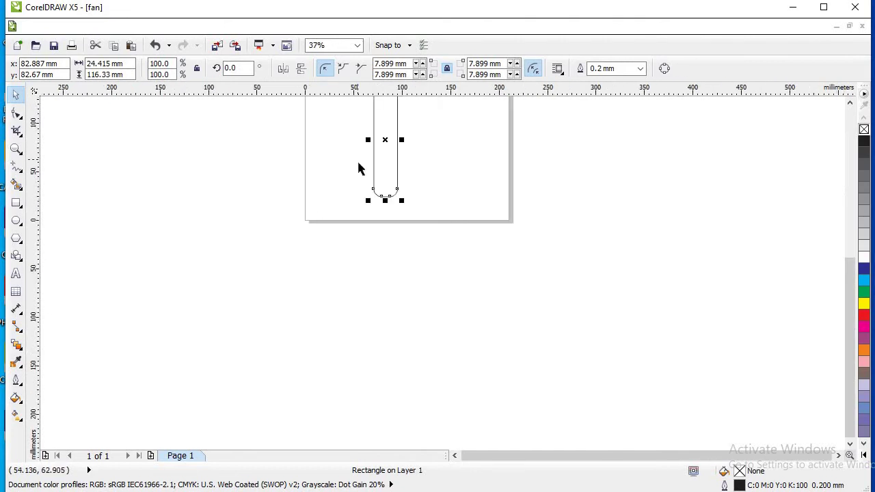
scroll(356, 164, down, 1)
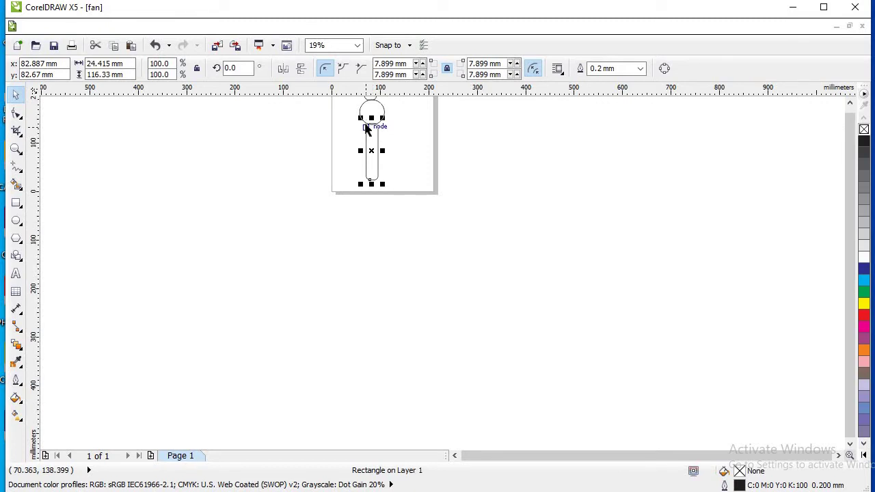
scroll(366, 128, up, 2)
scroll(366, 128, up, 1)
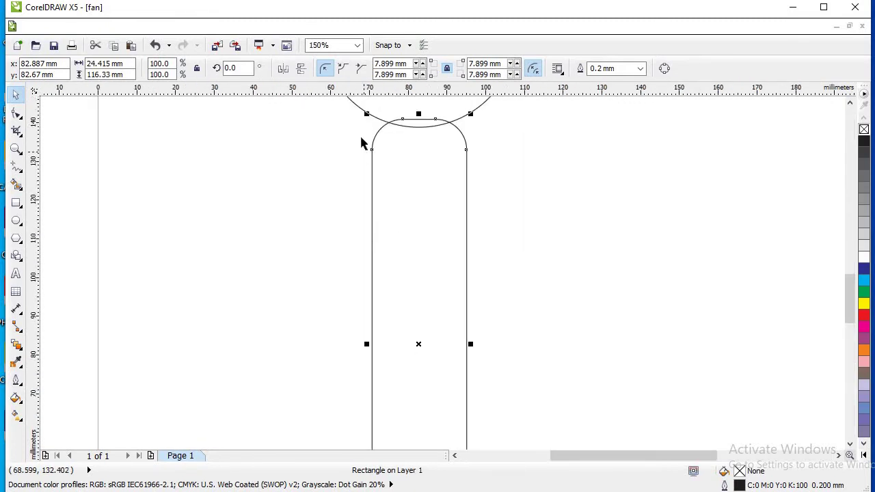
drag(375, 132, 376, 135)
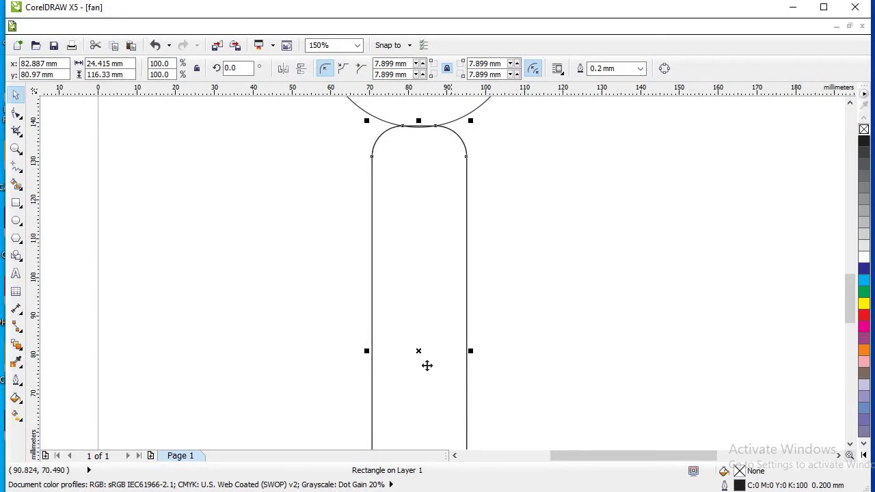
drag(419, 350, 228, 335)
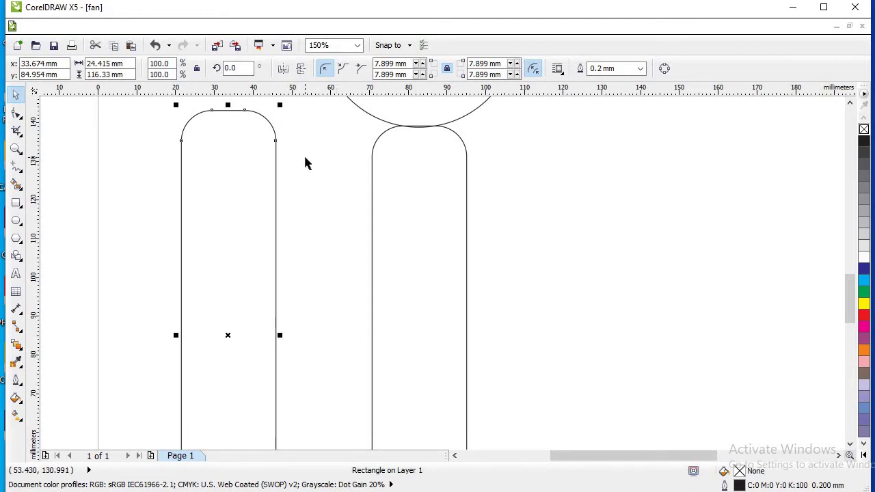
Move the copied blade right and rotate it to lie horizontally, about 273°.
scroll(305, 162, down, 2)
scroll(305, 164, down, 4)
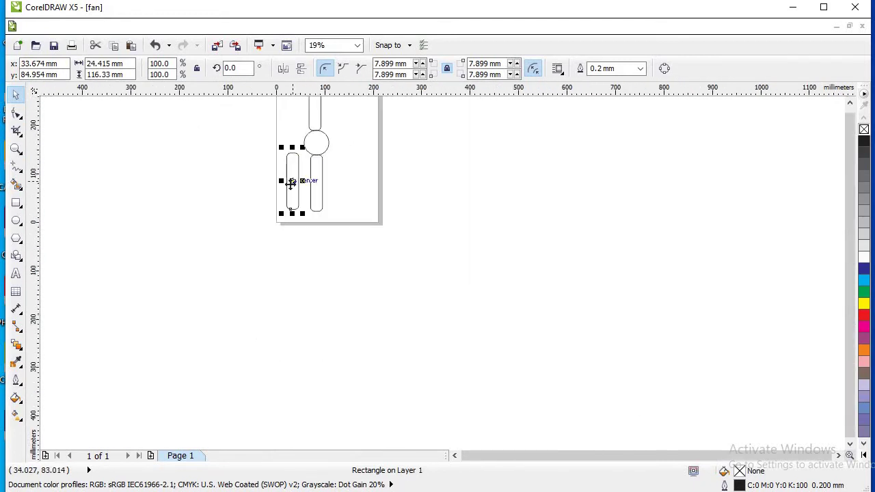
scroll(291, 182, up, 2)
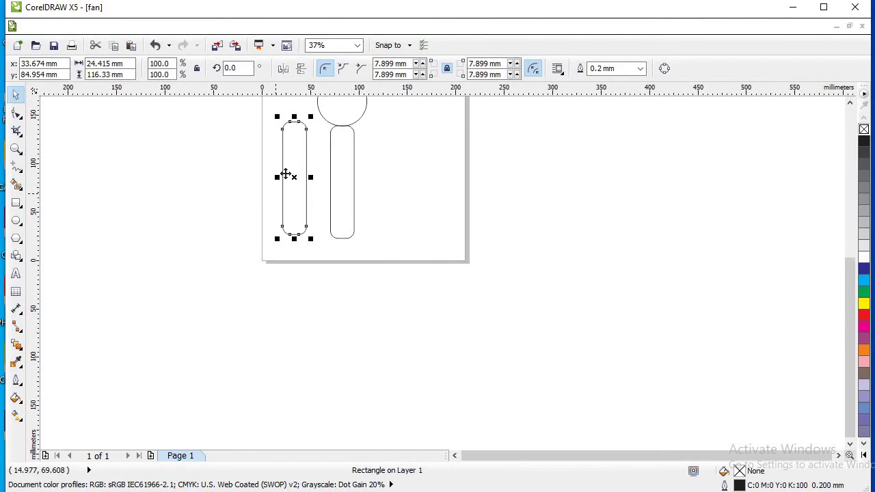
drag(307, 181, 418, 186)
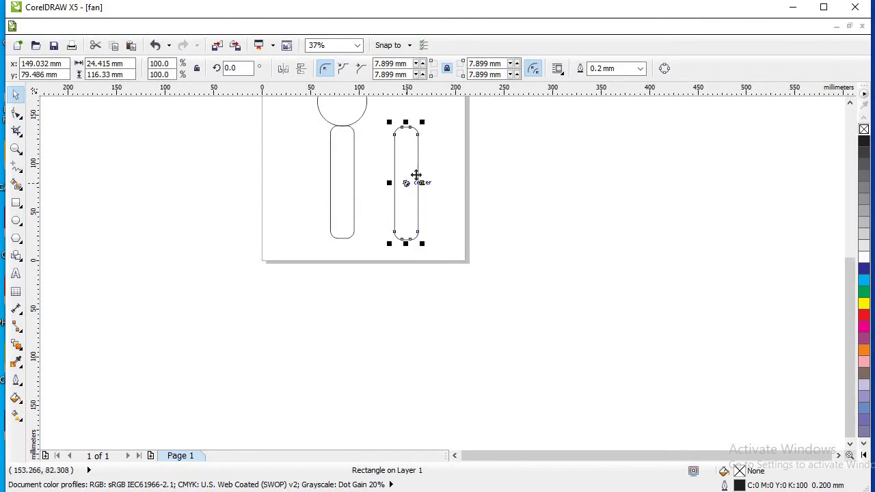
click(422, 226)
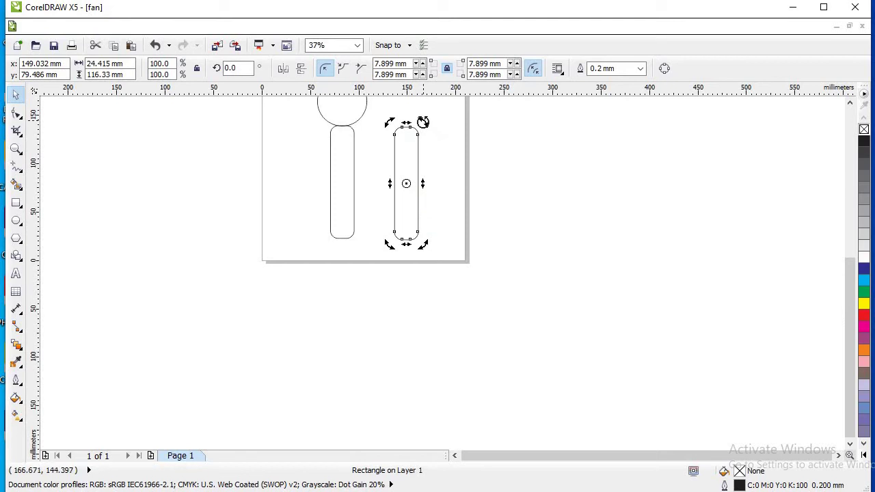
mouse_move(424, 121)
mouse_down()
mouse_move(479, 247)
mouse_move(487, 202)
mouse_move(476, 208)
mouse_up()
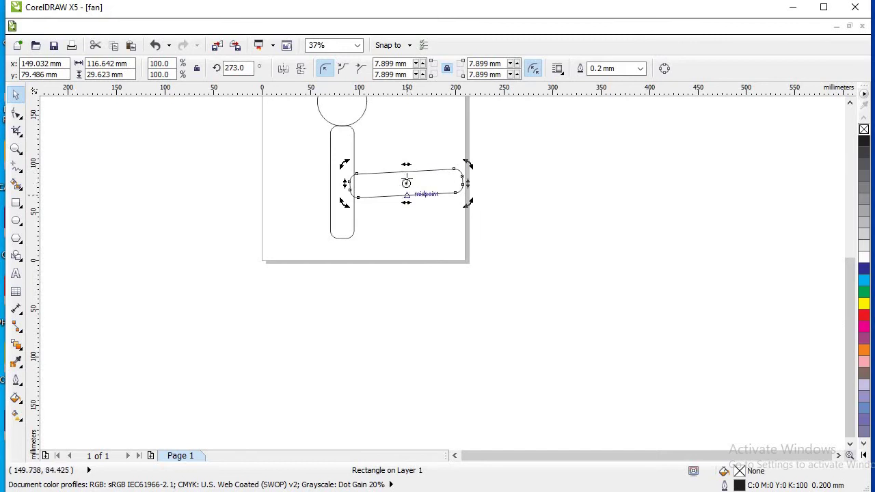
click(413, 229)
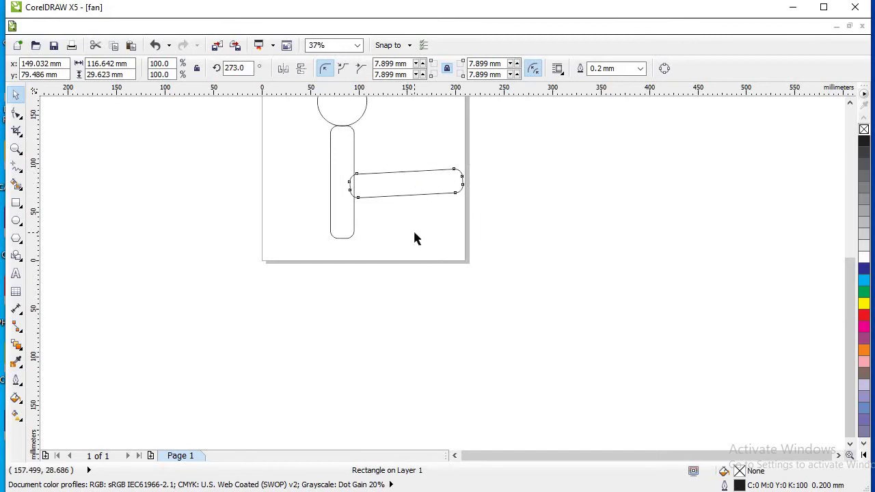
Place the horizontal blade centred on the hub's right side, nudging left to close the gap.
click(402, 183)
drag(406, 183, 242, 213)
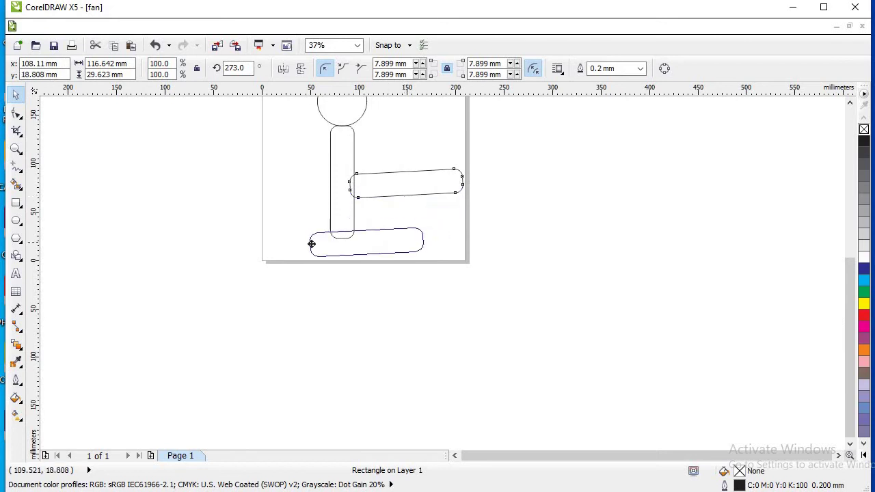
scroll(226, 196, down, 2)
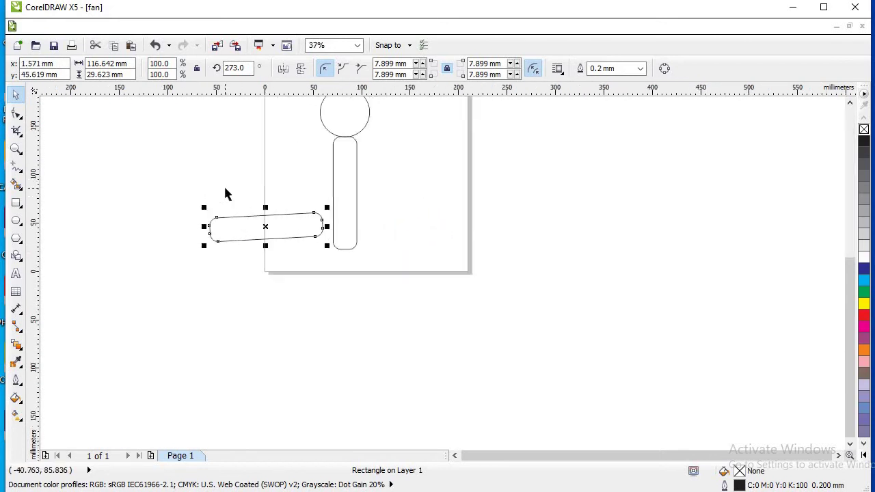
scroll(227, 191, down, 1)
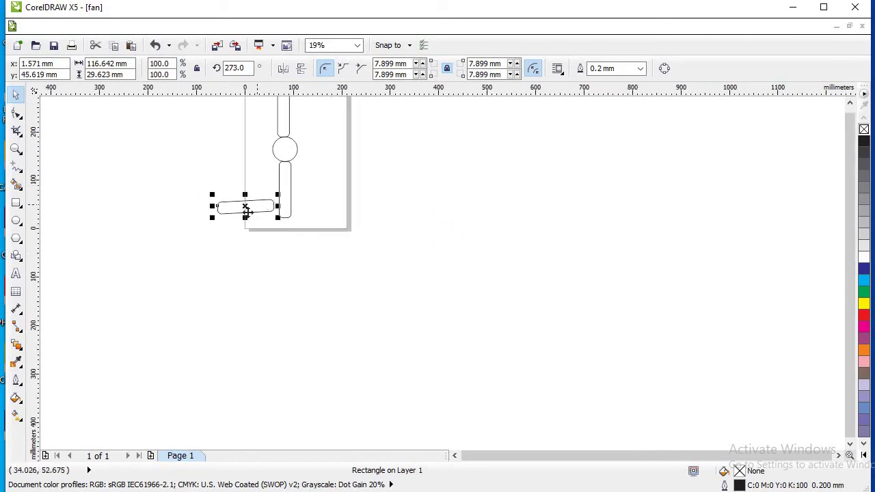
drag(245, 206, 316, 153)
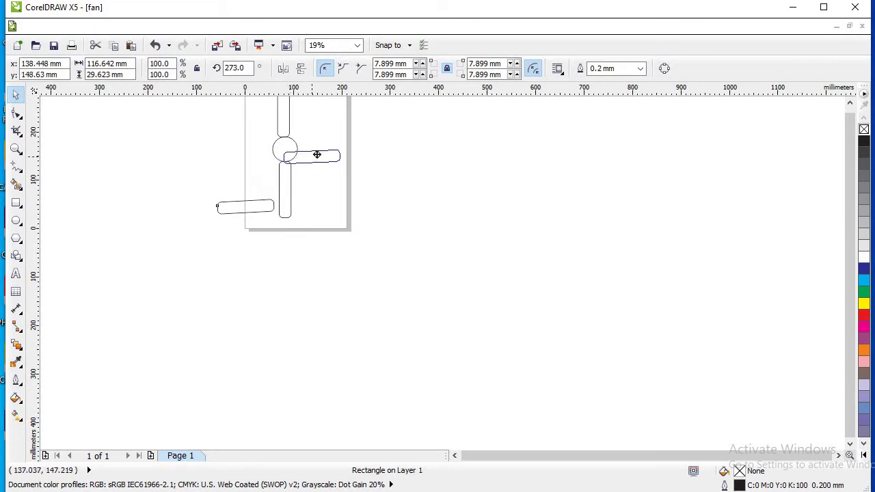
scroll(265, 158, up, 2)
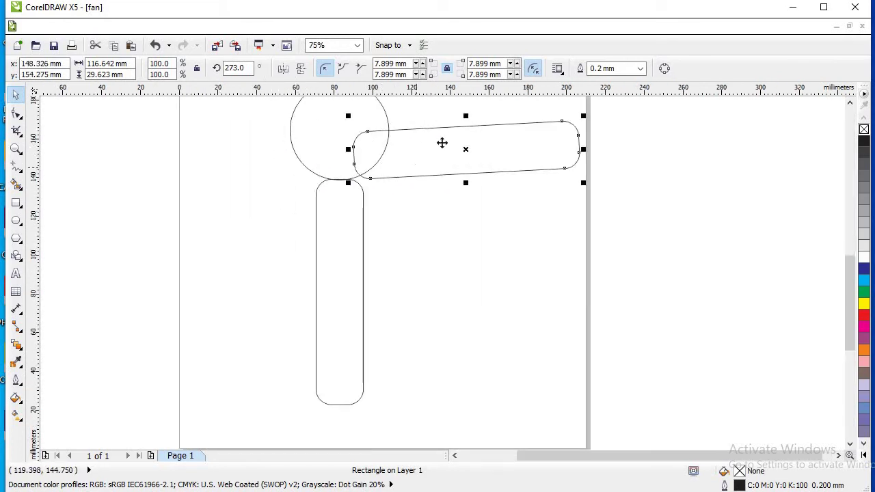
mouse_move(462, 148)
mouse_down()
mouse_move(483, 122)
mouse_move(541, 312)
mouse_move(503, 116)
mouse_up()
key(Left)
key(Left)
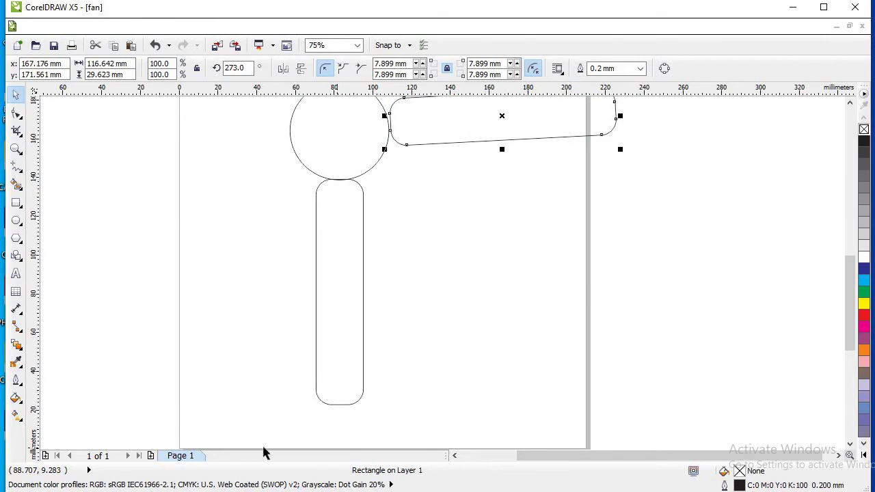
key(Left)
key(Left)
key(Left)
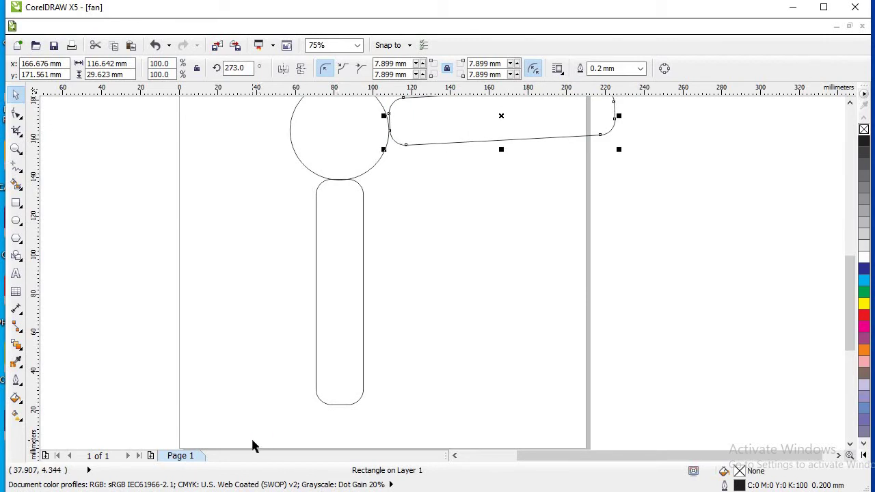
key(Left)
key(Left)
key(Left)
key(Left)
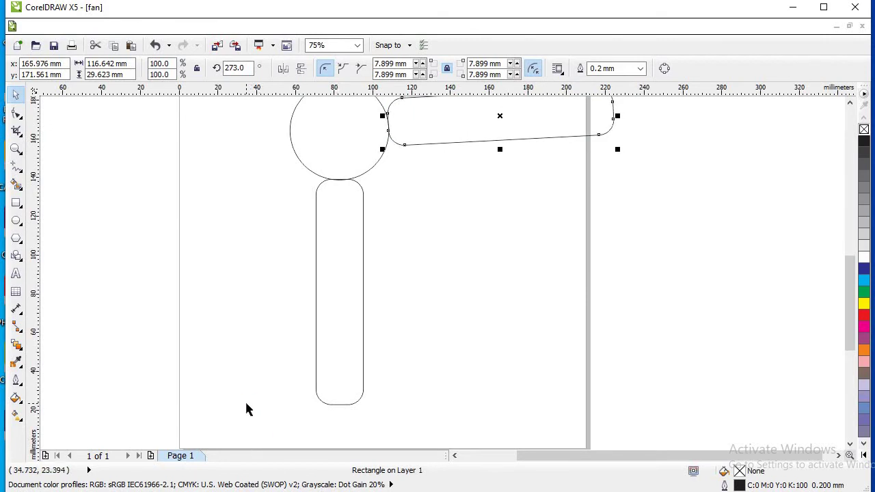
key(Left)
key(Left)
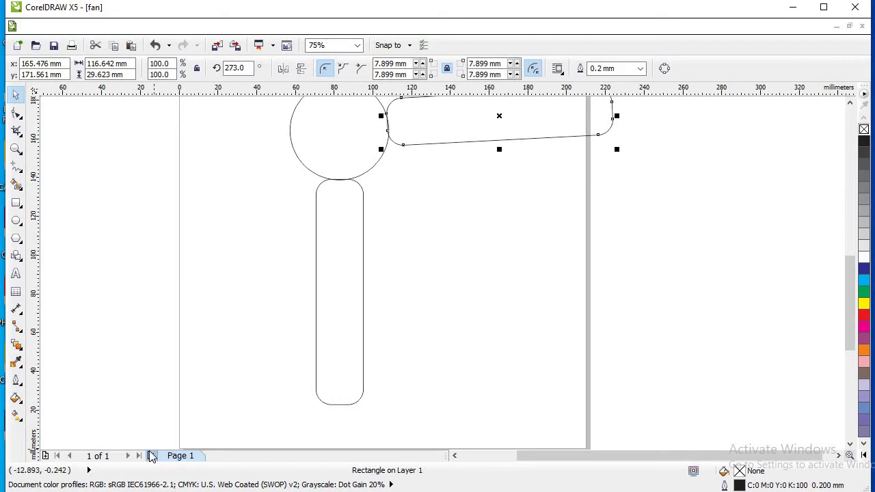
Place a copy of the horizontal blade against the hub's left side, then deselect.
scroll(181, 326, down, 2)
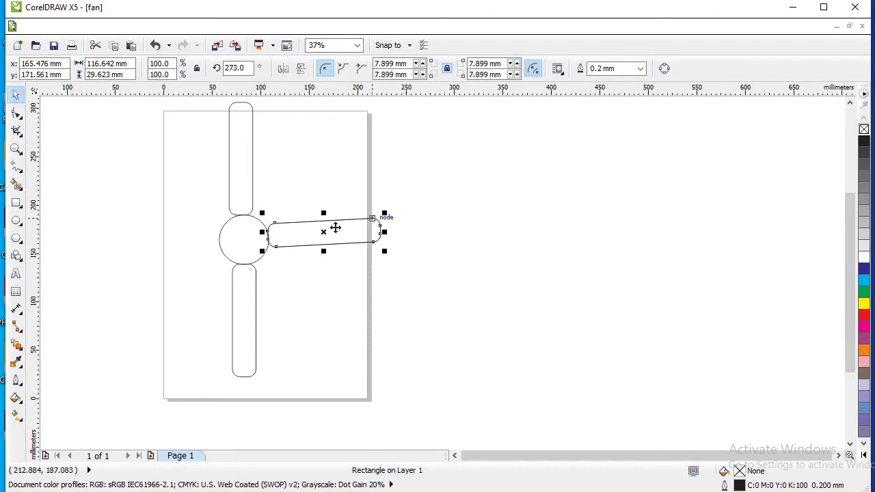
drag(324, 231, 159, 243)
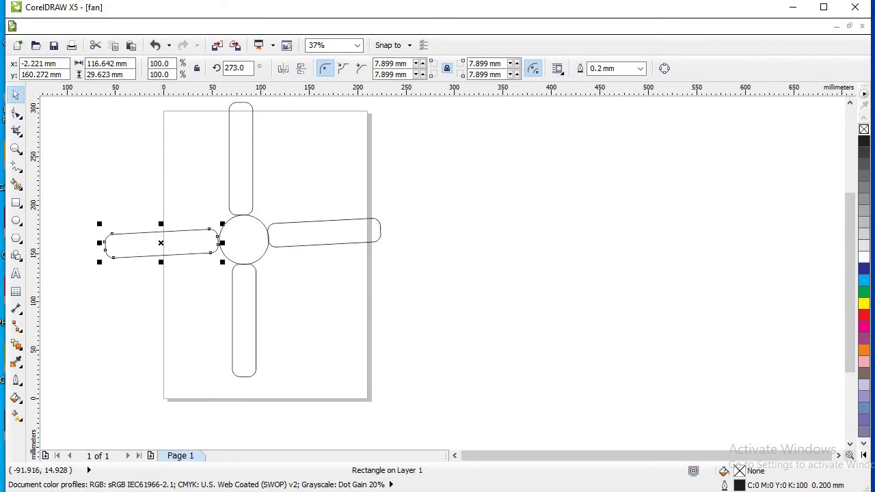
drag(160, 242, 162, 243)
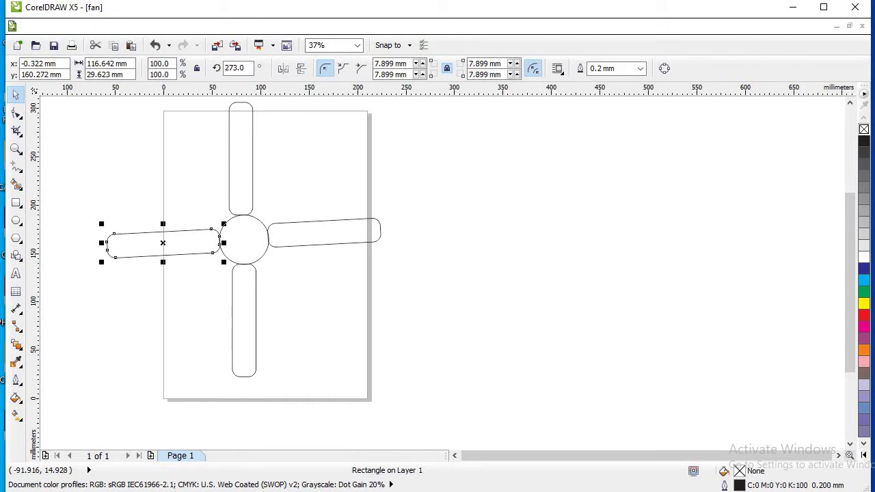
click(443, 346)
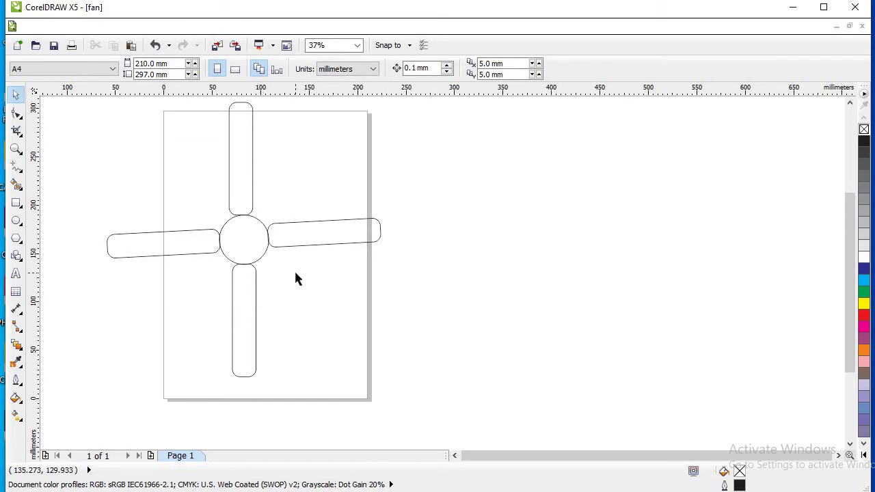
Nudge the right blade rightward and the left blade leftward so both sit on the hub edge.
scroll(293, 272, up, 4)
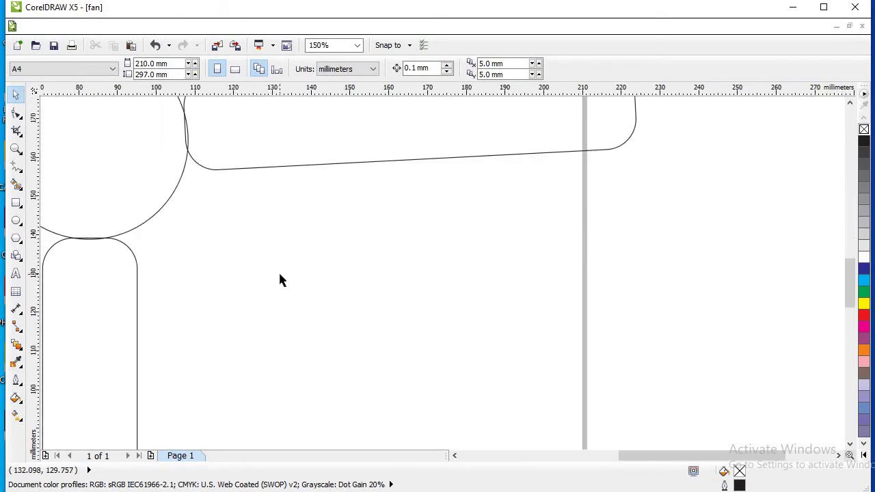
click(400, 158)
key(Right)
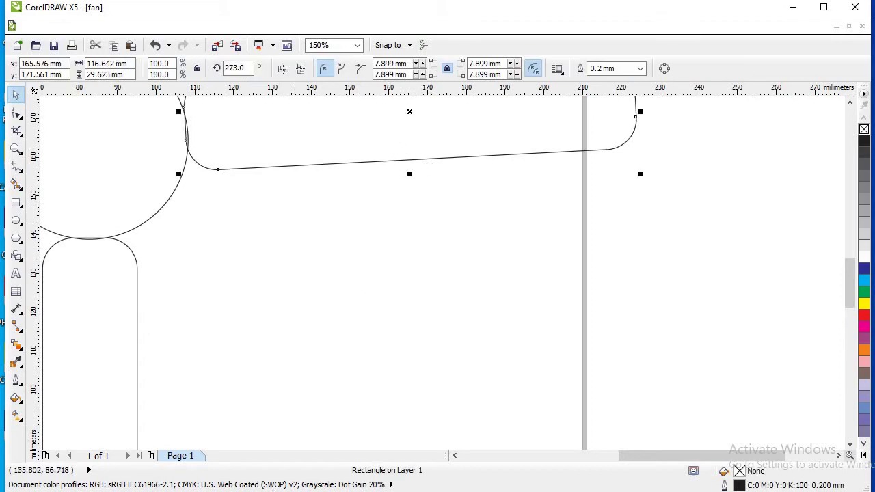
key(Right)
key(Right)
key(Right)
key(Right)
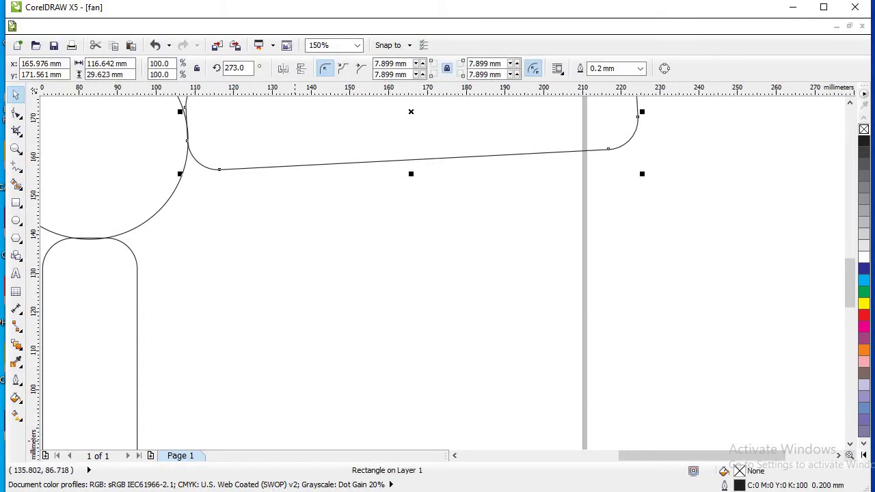
scroll(328, 185, down, 1)
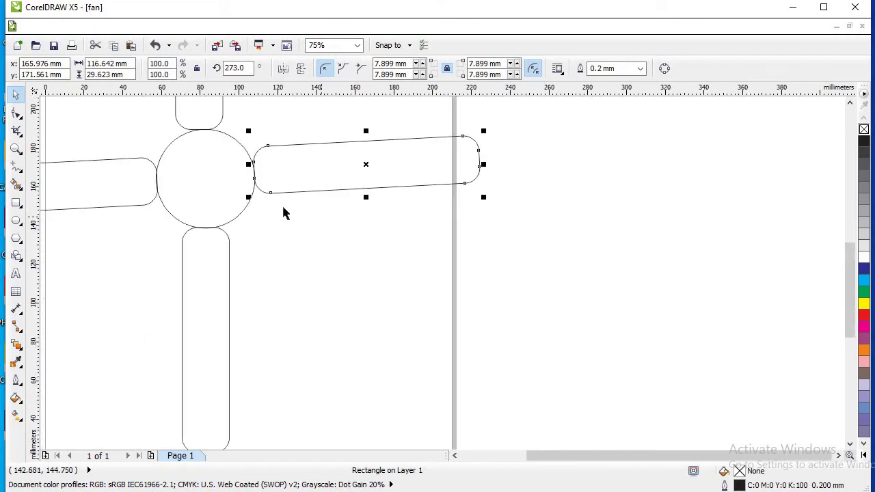
scroll(141, 188, up, 1)
scroll(137, 186, up, 1)
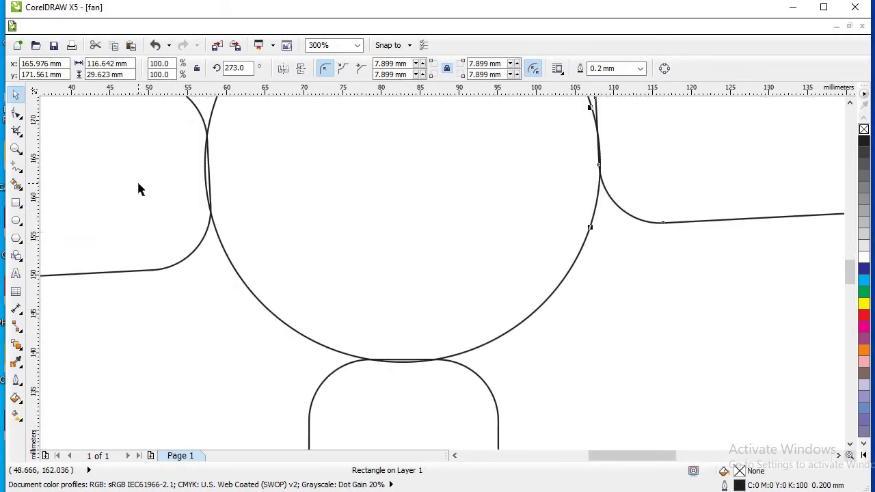
scroll(138, 186, up, 1)
scroll(135, 186, down, 1)
click(95, 183)
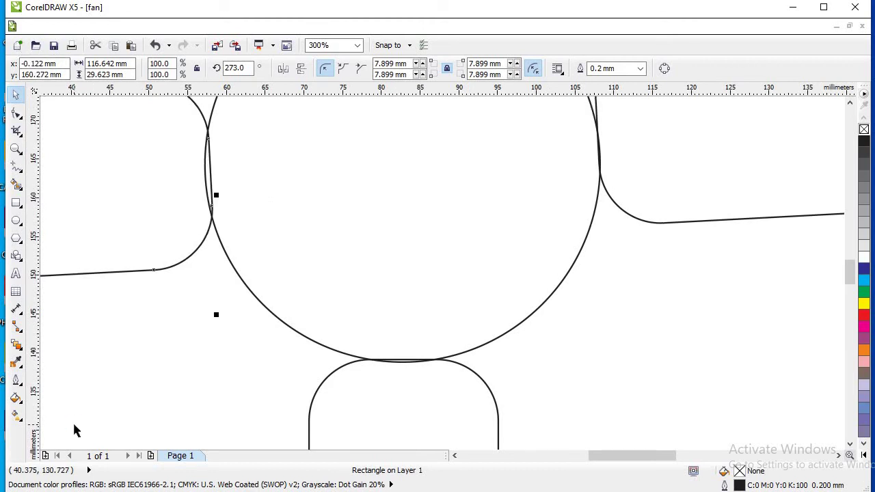
key(Left)
key(Left)
key(Left)
key(Left)
key(Left)
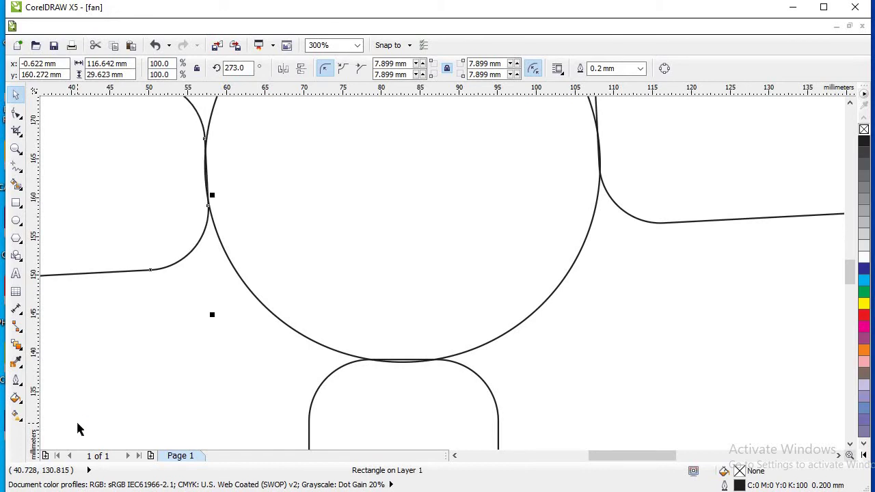
key(Left)
scroll(147, 307, down, 2)
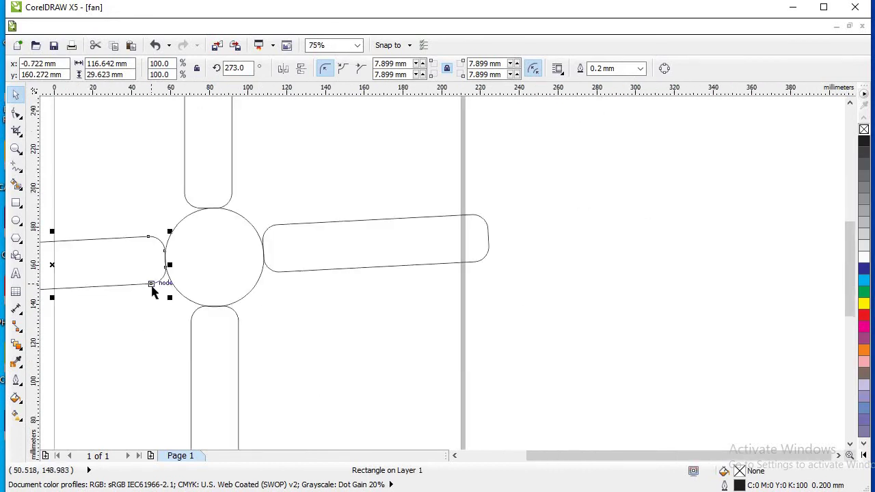
scroll(170, 337, up, 2)
scroll(170, 339, up, 1)
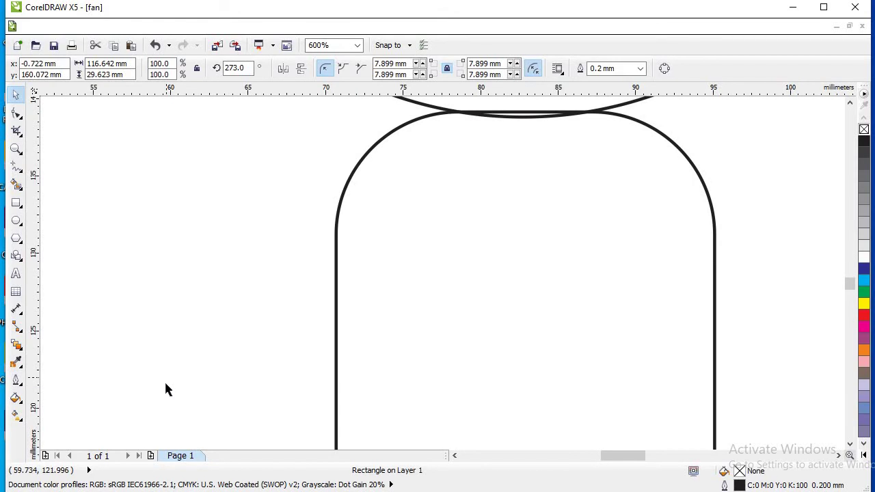
Nudge the lower and upper blades until they touch the hub, then clear the selection.
click(335, 304)
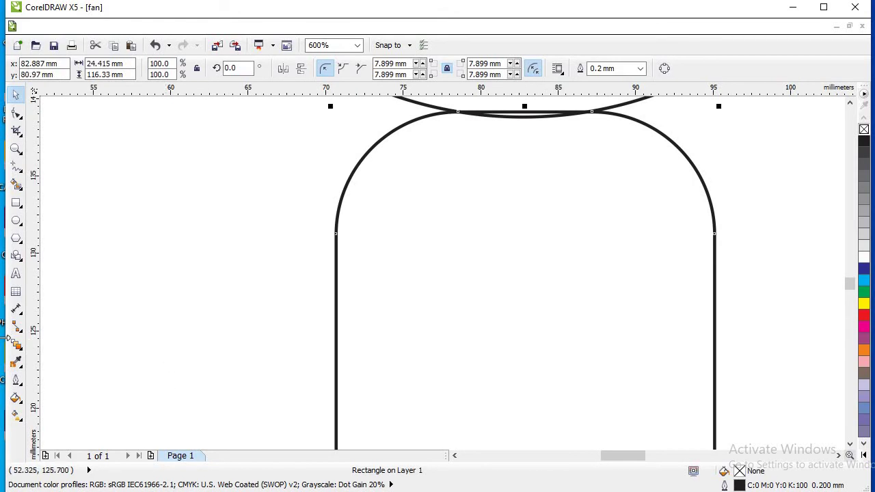
key(Down)
key(Down)
scroll(68, 355, down, 5)
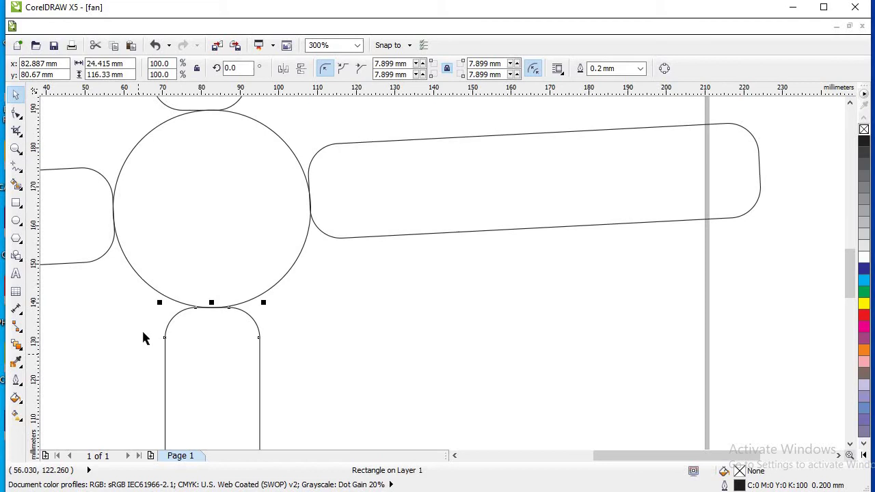
scroll(162, 113, up, 1)
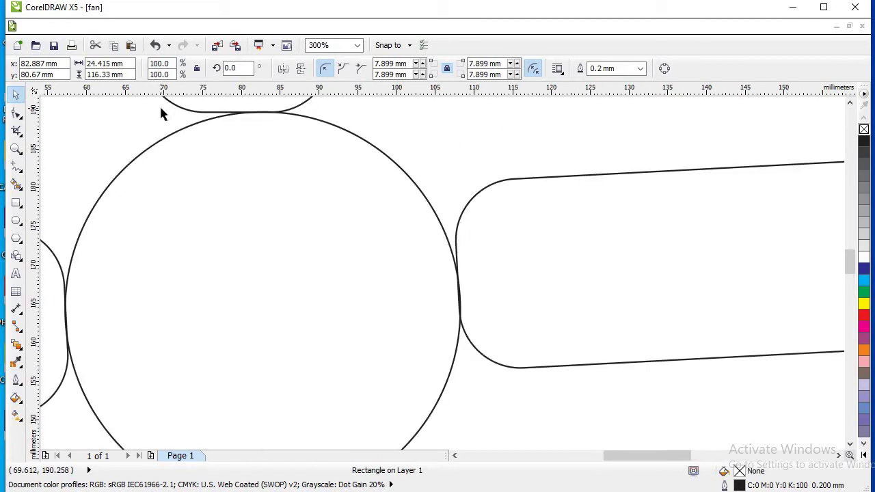
scroll(162, 113, up, 1)
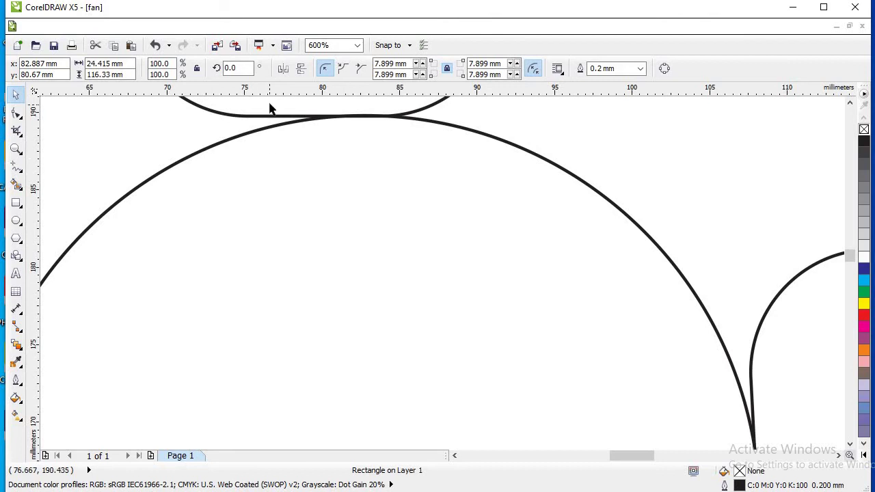
click(268, 132)
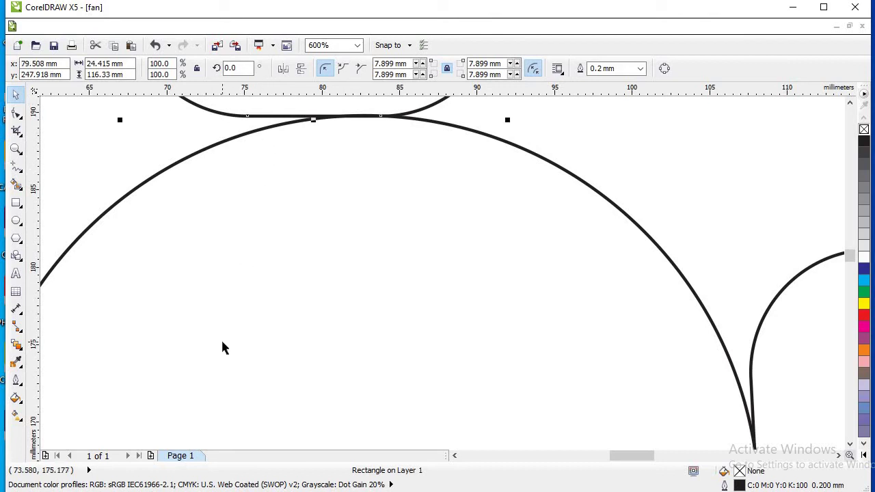
key(Down)
key(Down)
key(Down)
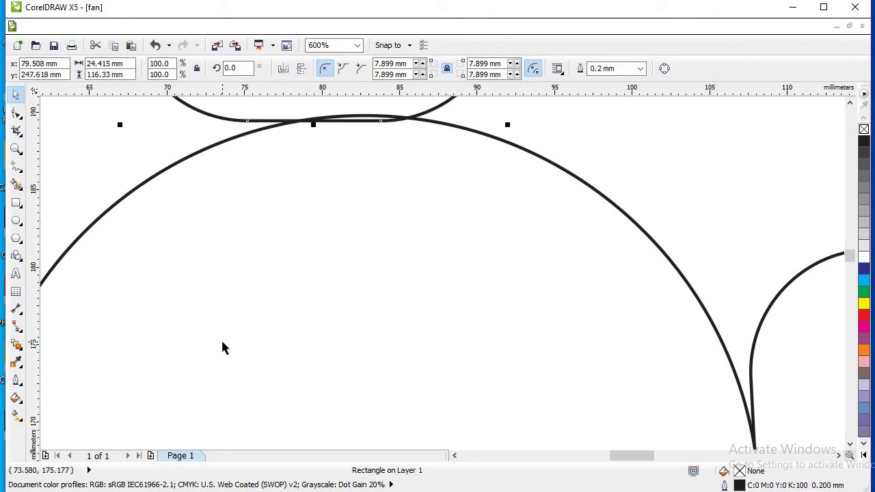
key(Up)
key(Up)
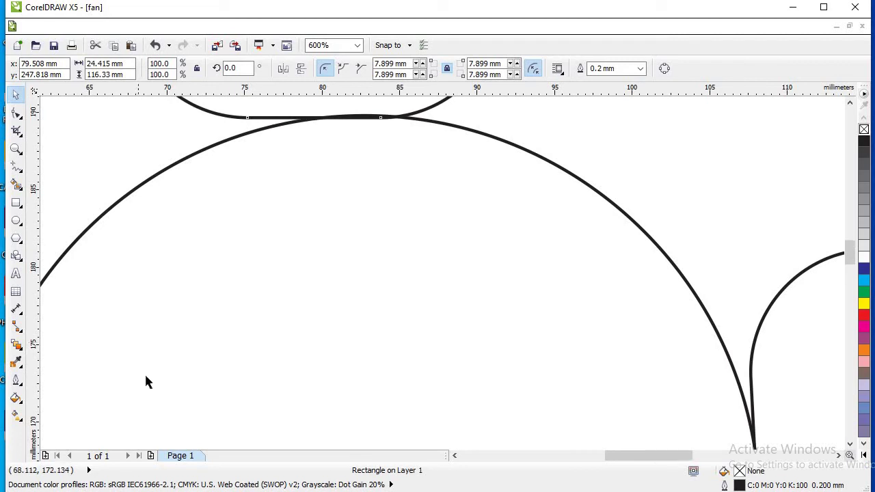
scroll(146, 382, down, 3)
scroll(173, 352, down, 2)
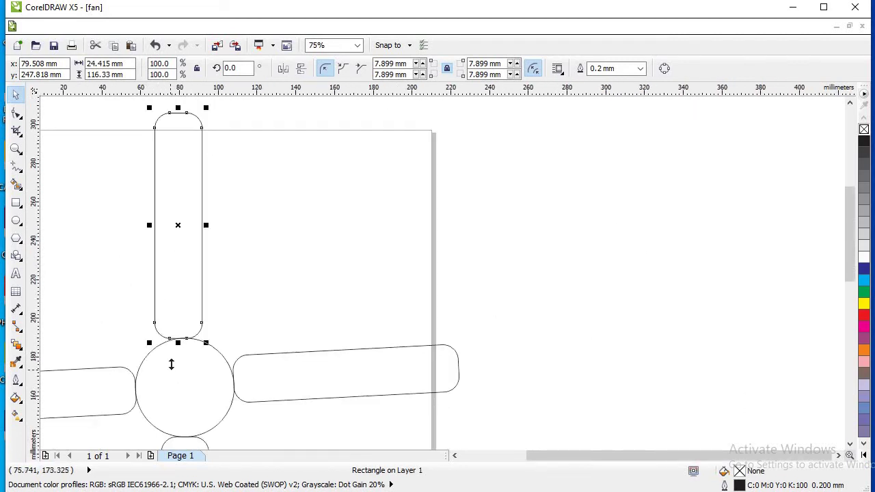
scroll(171, 364, down, 2)
click(272, 325)
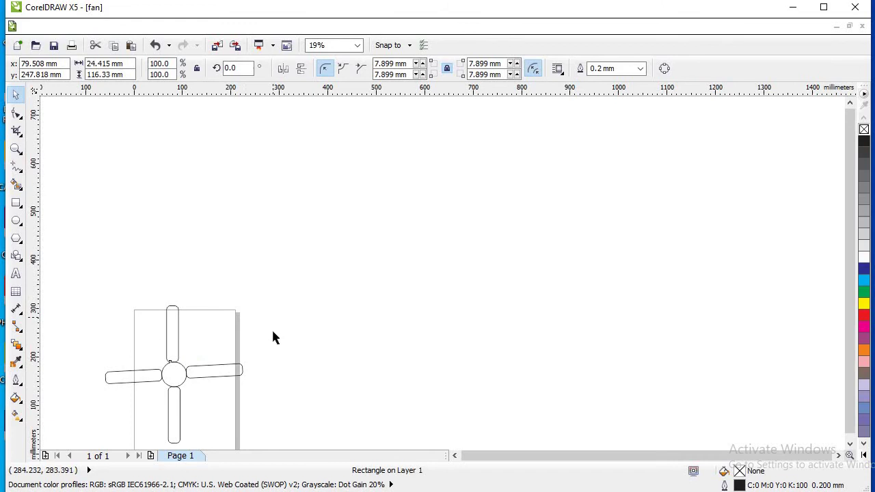
scroll(286, 339, up, 1)
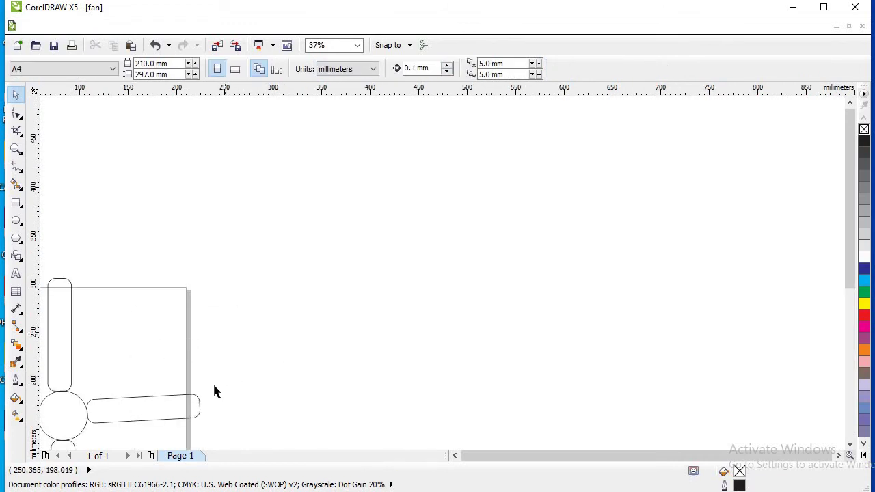
Fill the circular hub solid red from the colour palette.
scroll(95, 390, down, 1)
scroll(119, 383, up, 1)
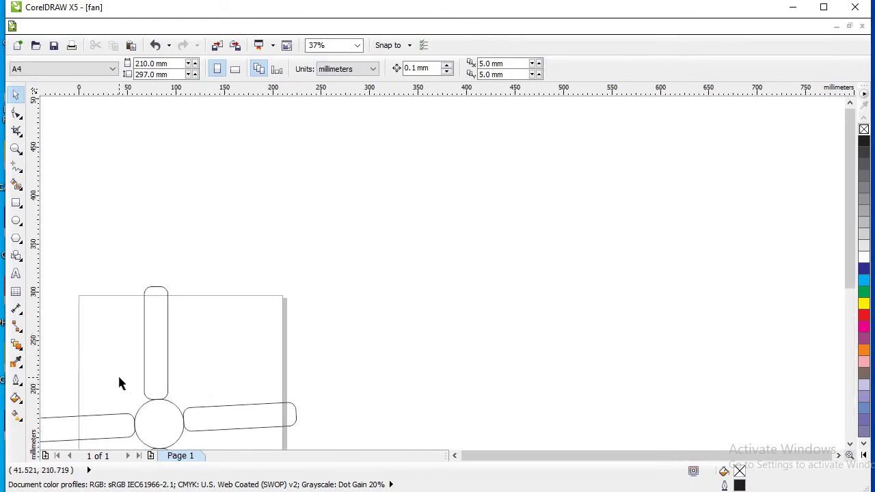
click(147, 415)
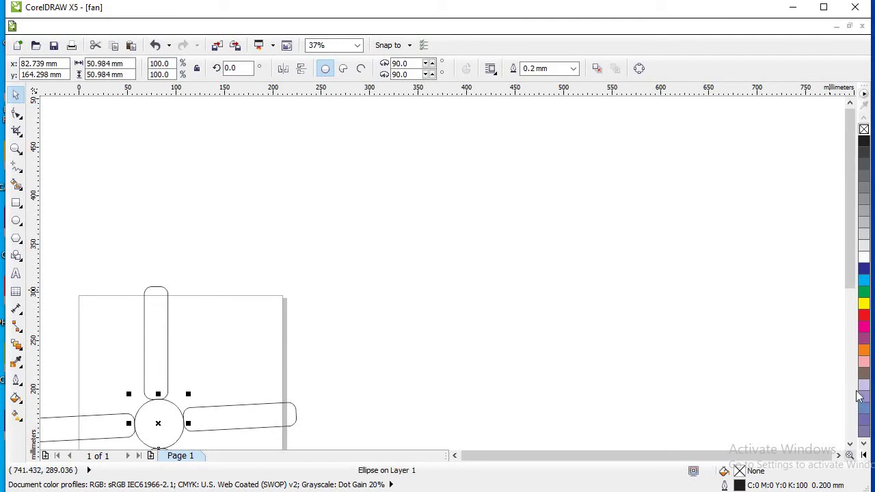
click(864, 316)
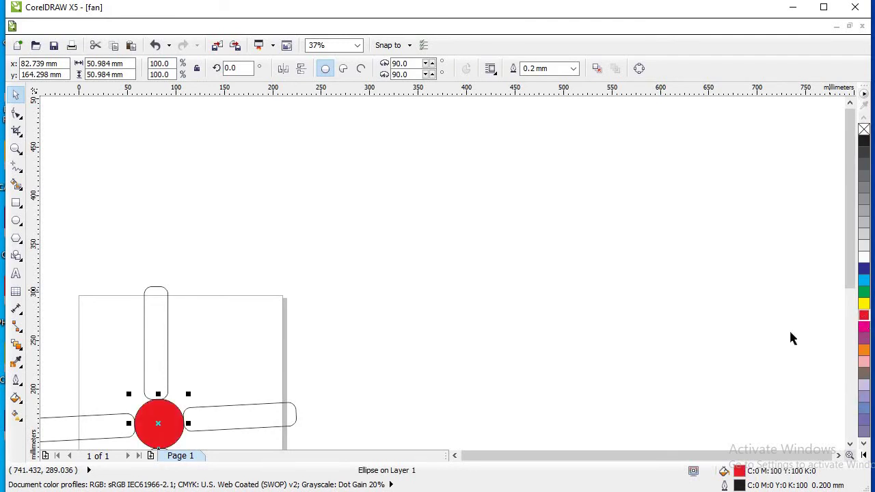
click(412, 369)
Select and deselect the right blade, then cancel the default fill prompt from a swatch click.
click(266, 409)
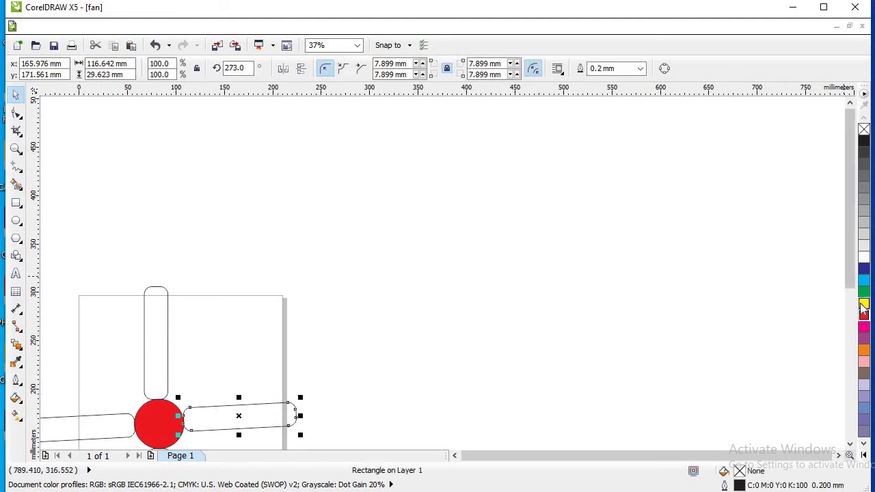
click(676, 316)
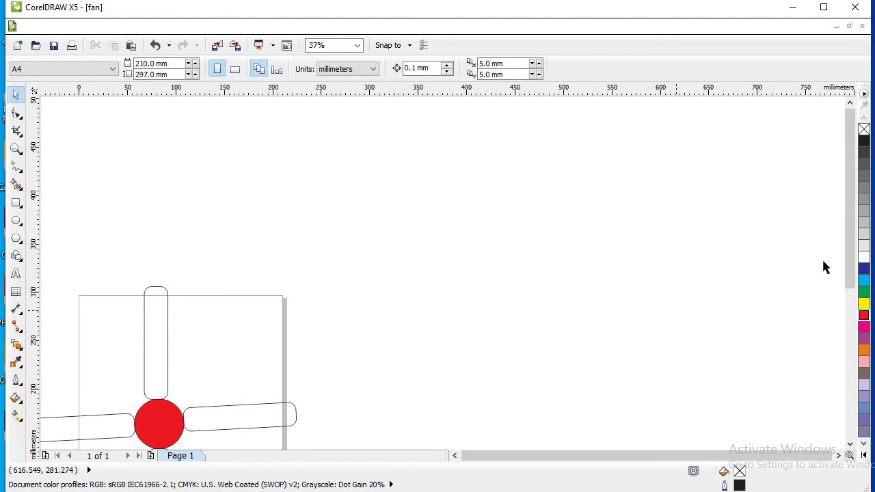
click(863, 272)
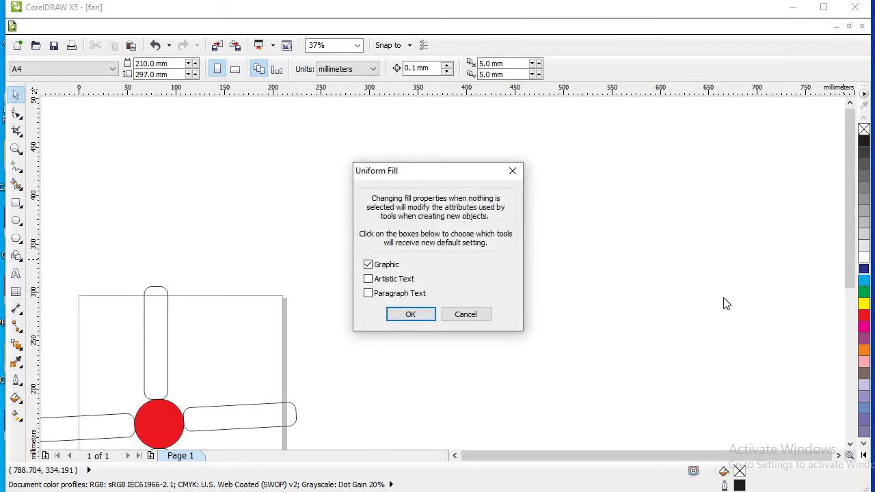
click(521, 175)
scroll(505, 256, up, 2)
scroll(504, 265, down, 4)
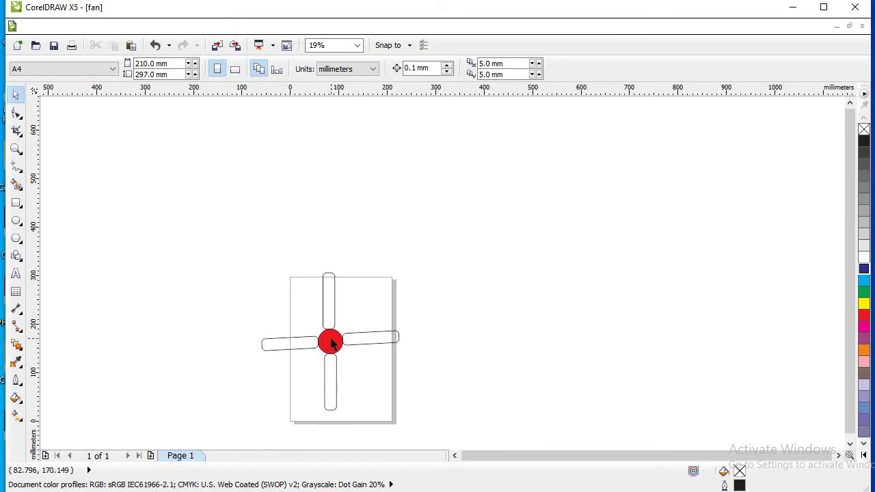
scroll(331, 344, up, 2)
scroll(331, 344, up, 2)
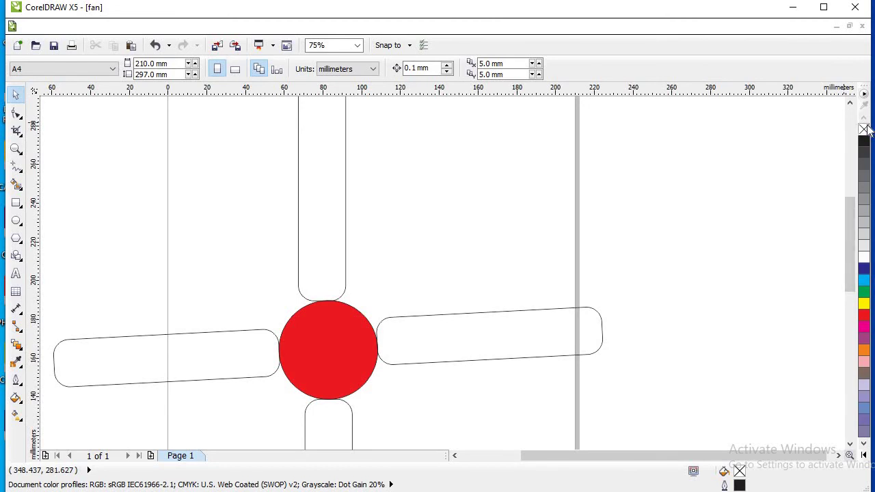
Close the default outline prompt, then give the red hub no outline using the X swatch.
right_click(864, 129)
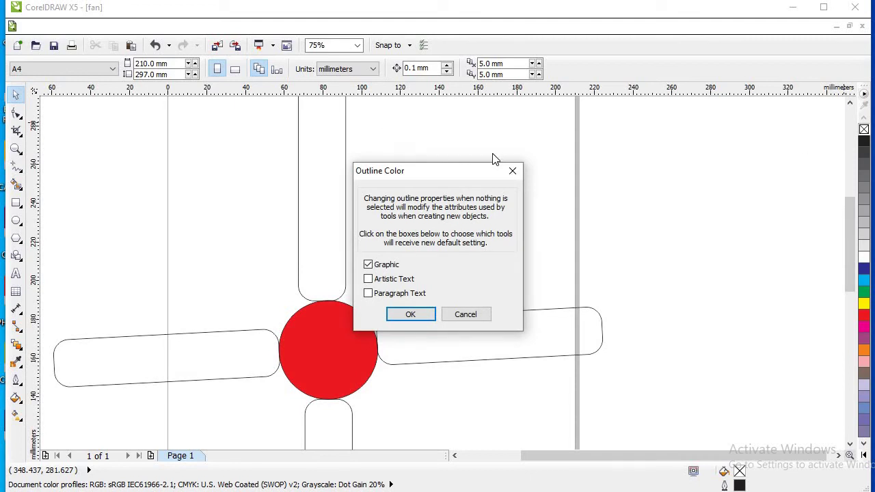
click(512, 171)
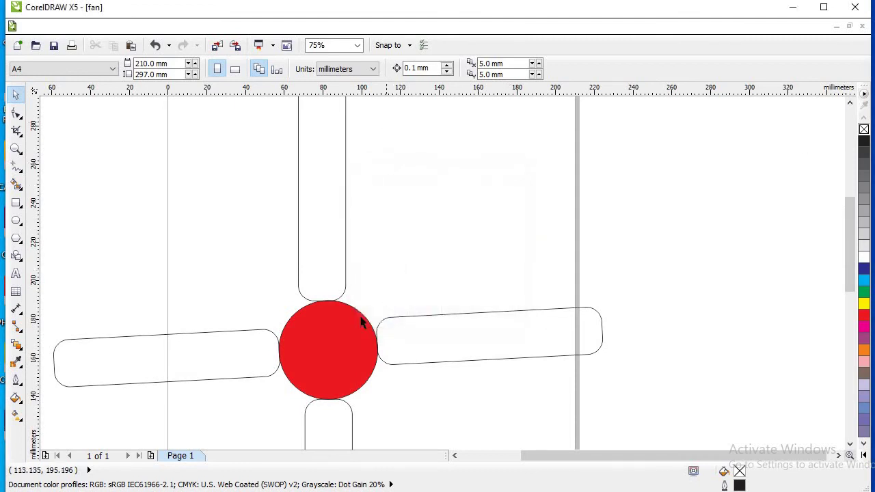
click(345, 326)
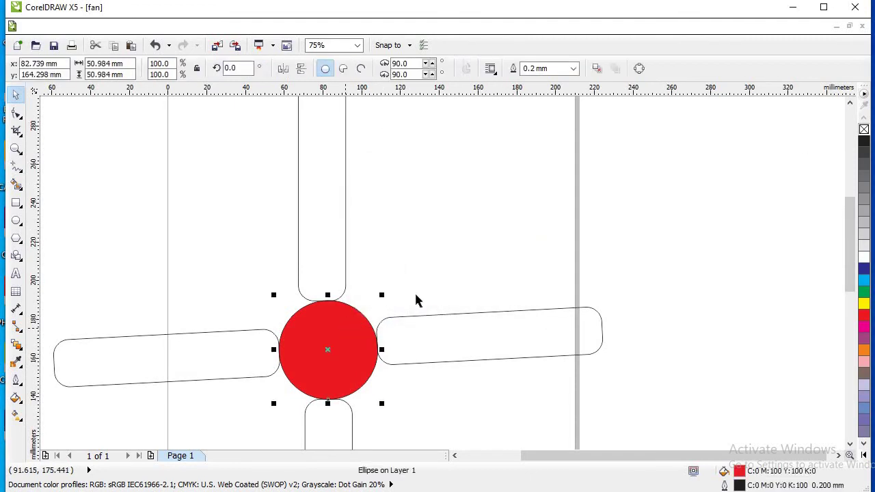
right_click(865, 130)
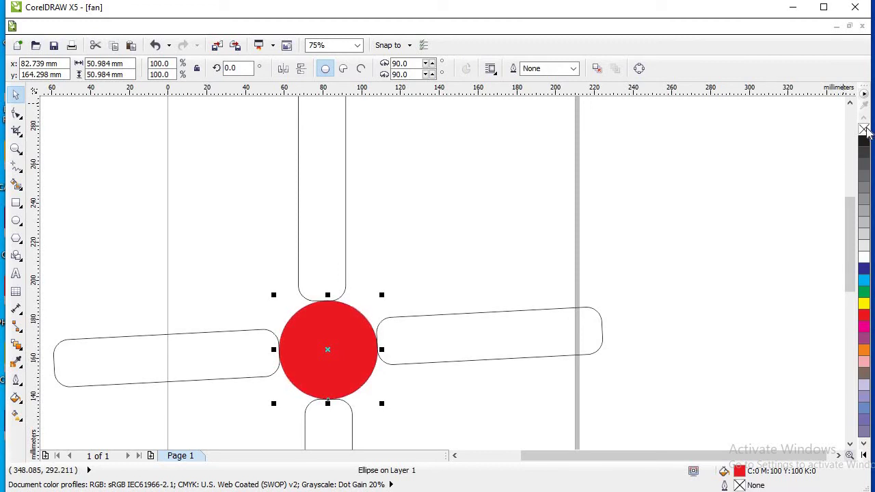
click(448, 380)
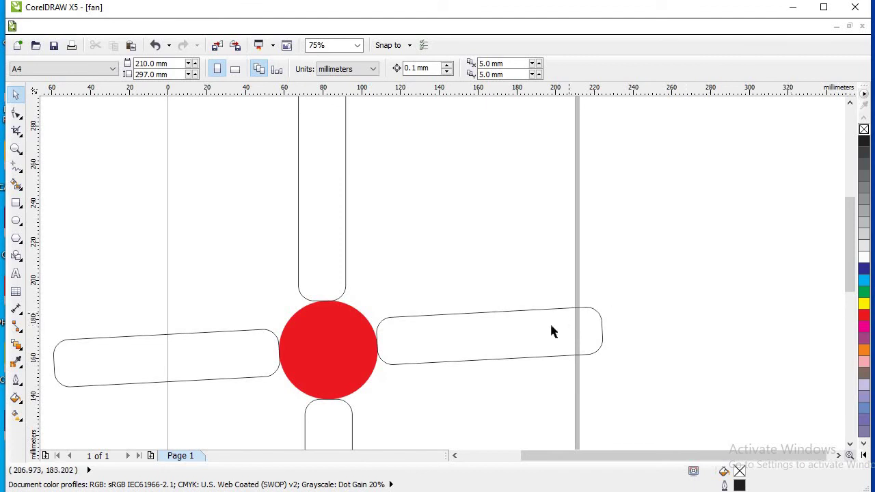
Fill the right blade cyan blue, remove its outline, and deselect it.
click(602, 331)
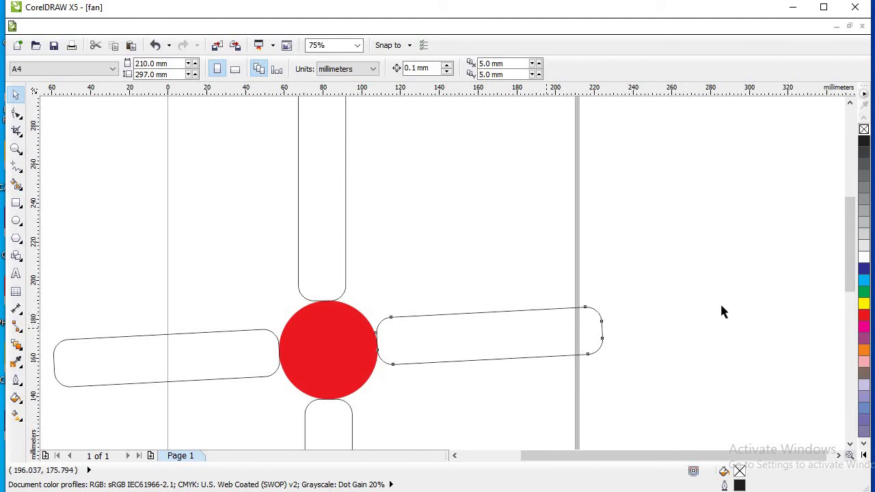
click(864, 280)
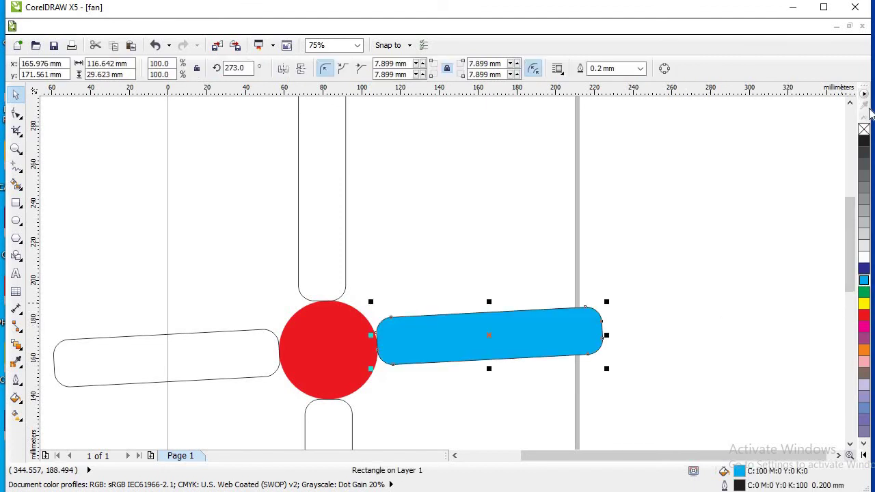
right_click(864, 130)
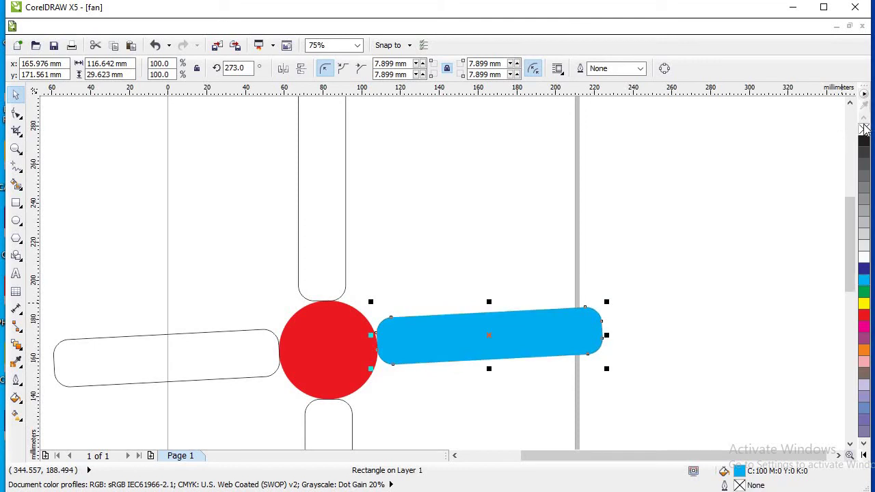
click(740, 186)
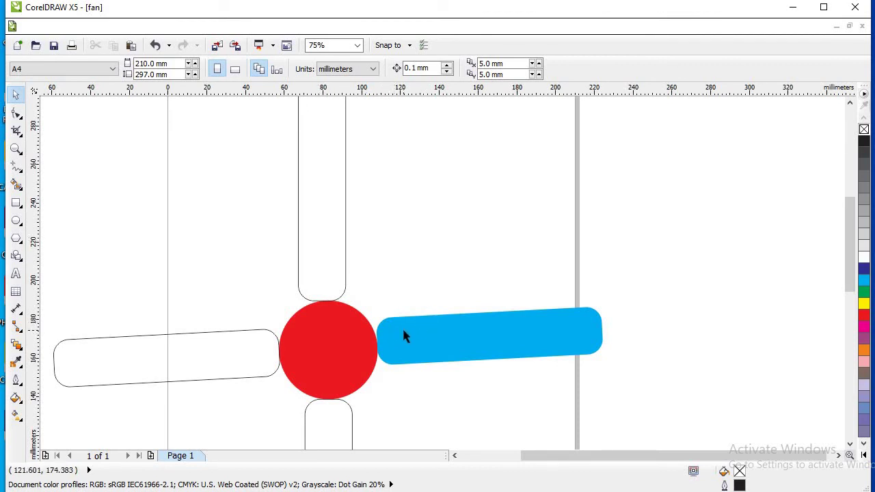
Fill the upper blade cyan blue and remove its outline.
click(345, 251)
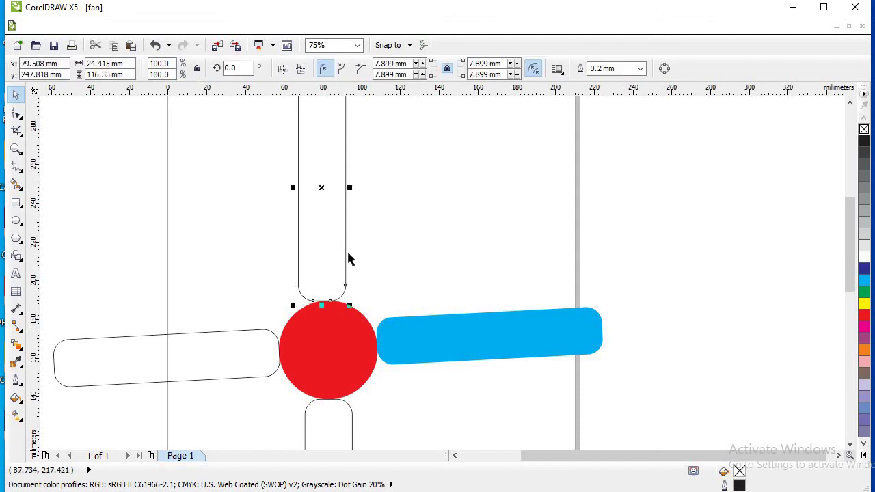
click(864, 280)
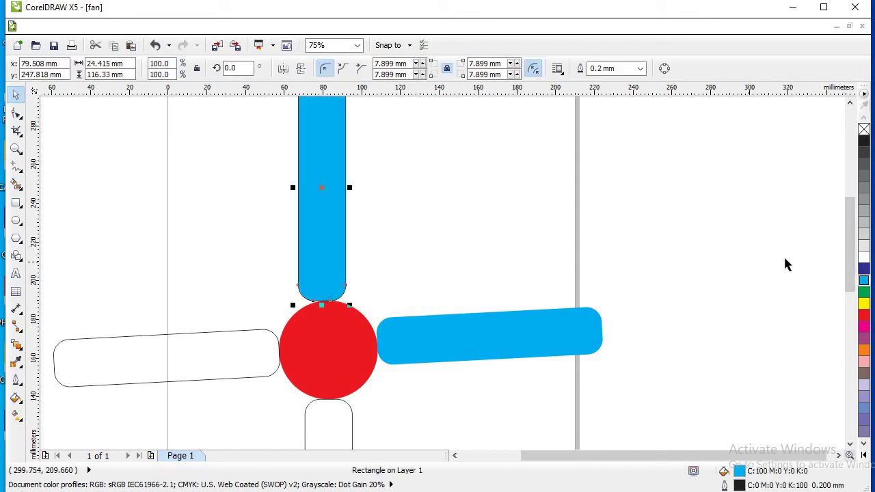
right_click(864, 130)
Drag the left outlined blade beside the red hub and nudge it right twice until it touches.
click(127, 360)
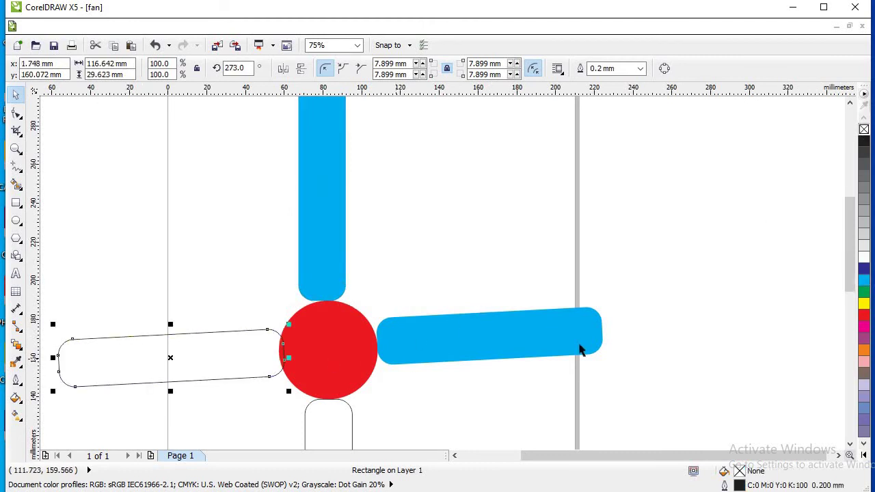
mouse_move(166, 357)
mouse_down()
mouse_move(172, 261)
mouse_move(183, 370)
mouse_move(156, 370)
mouse_up()
scroll(240, 285, up, 2)
scroll(211, 315, down, 2)
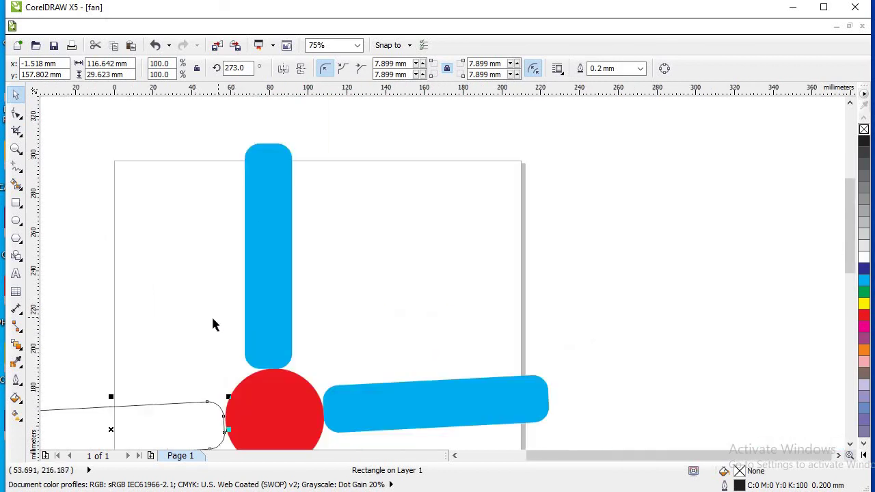
scroll(181, 438, up, 2)
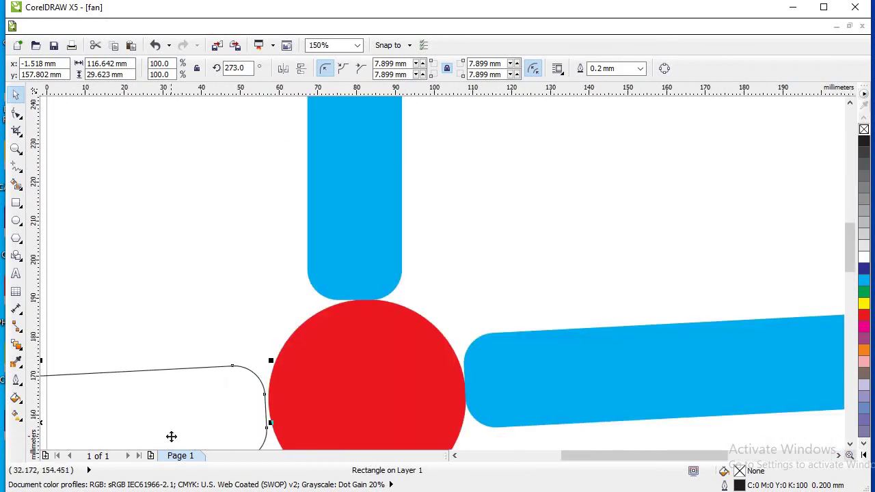
scroll(171, 436, up, 2)
key(Right)
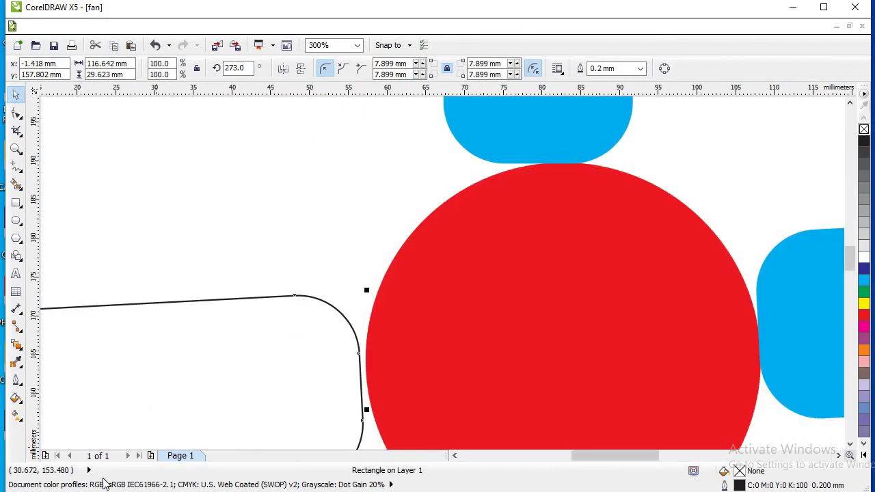
key(Right)
key(Right)
key(Right)
key(Right)
key(Right)
key(Right)
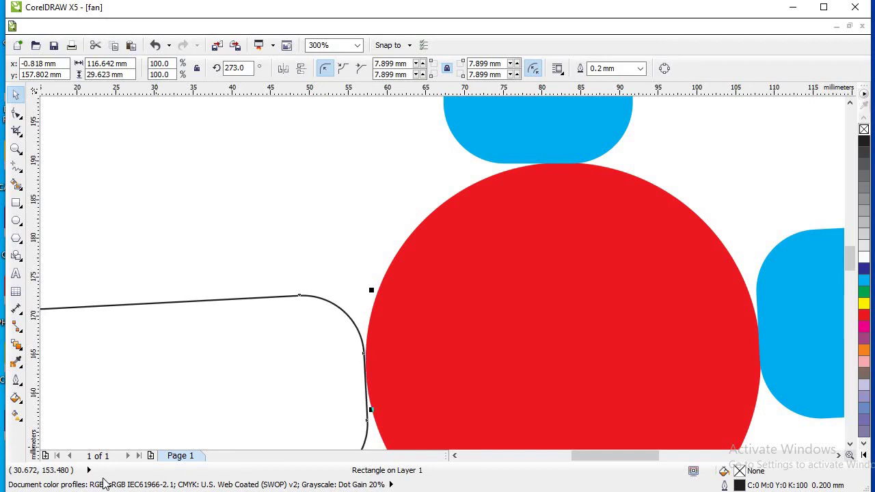
scroll(151, 320, down, 2)
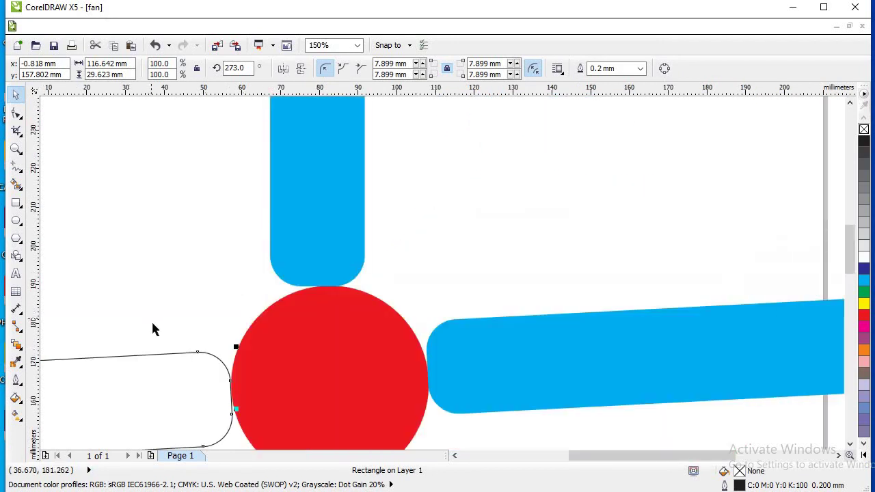
scroll(151, 320, down, 2)
scroll(171, 335, down, 1)
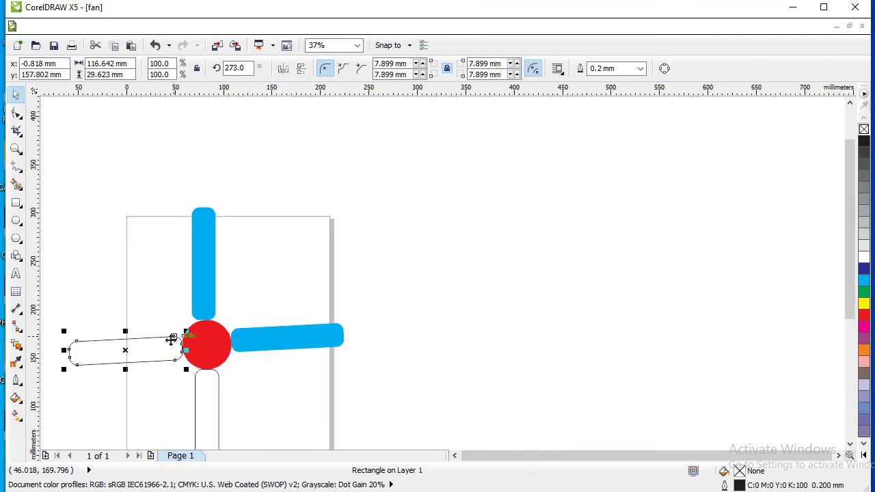
Fill the left and bottom blades cyan blue and remove both outlines.
click(864, 281)
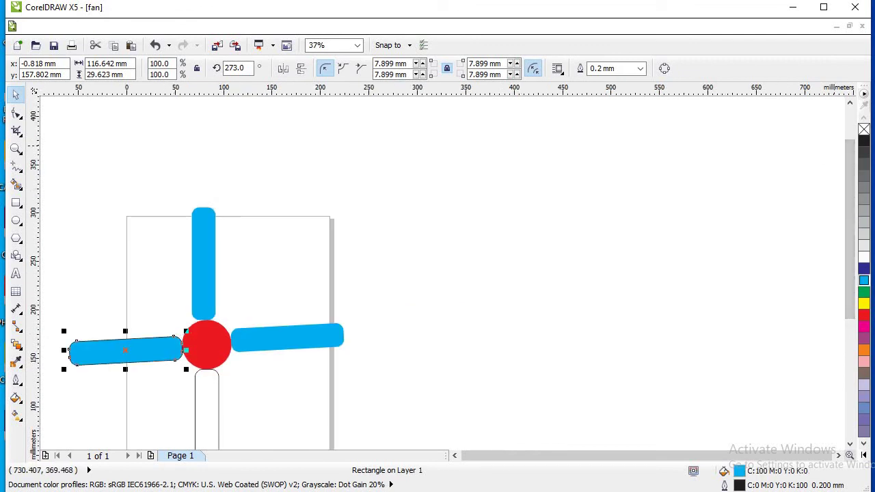
right_click(863, 130)
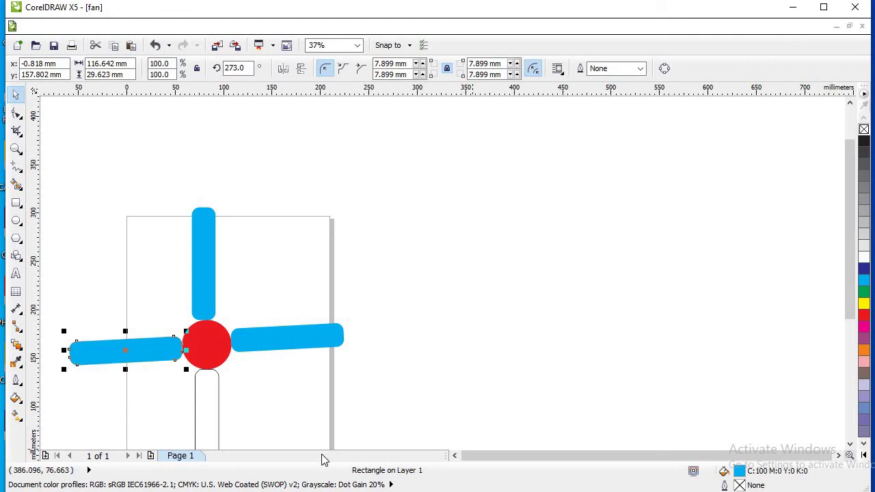
click(207, 420)
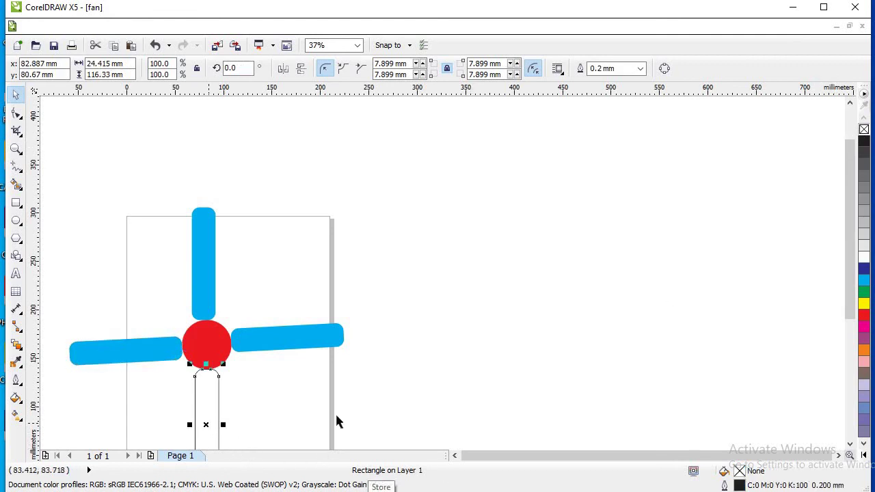
click(864, 271)
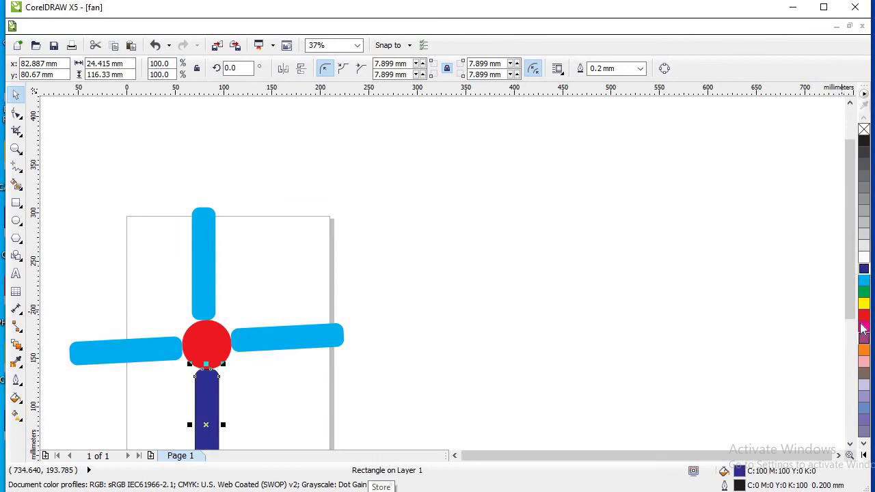
click(864, 280)
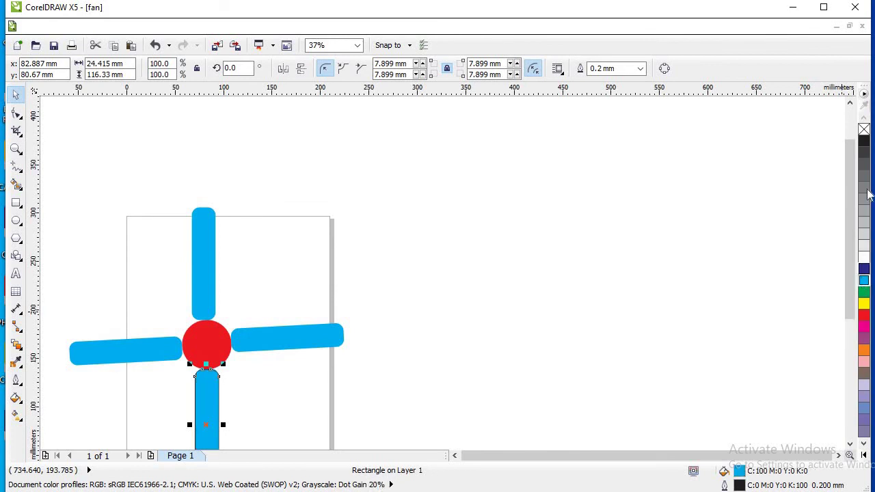
right_click(864, 131)
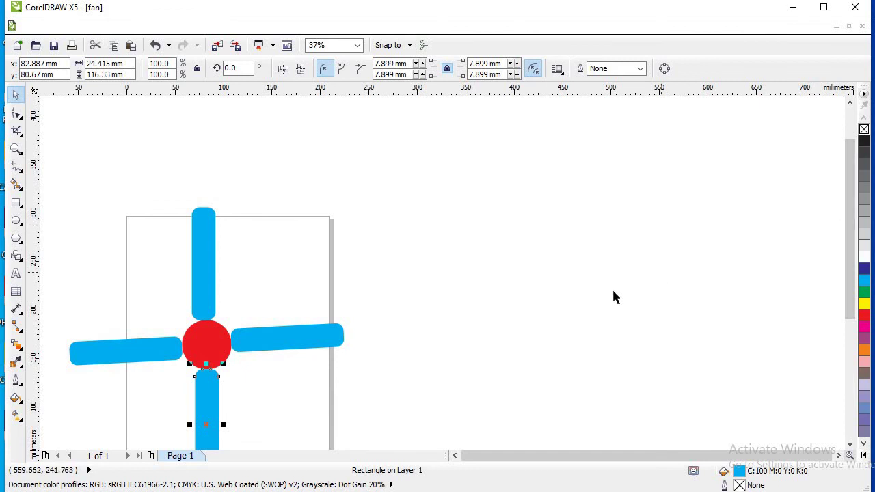
scroll(613, 296, down, 2)
Nudge the left blue blade two steps right so it meets the hub.
click(602, 330)
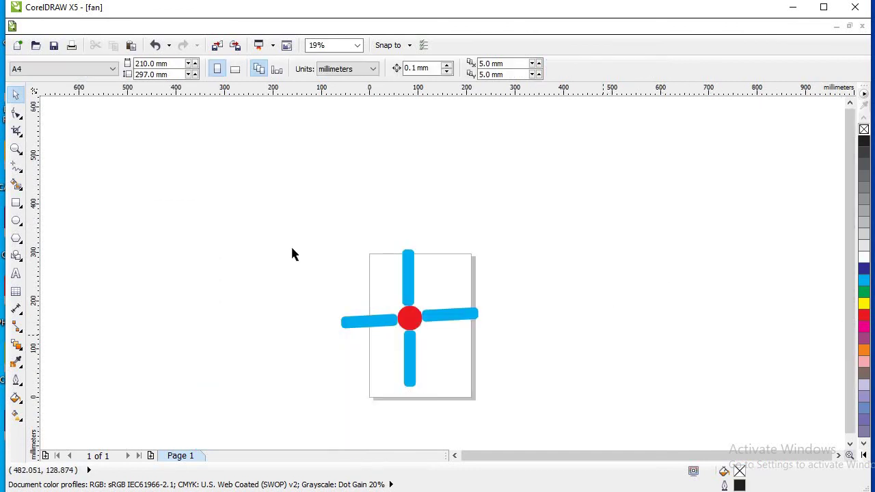
scroll(288, 252, up, 2)
scroll(313, 260, down, 1)
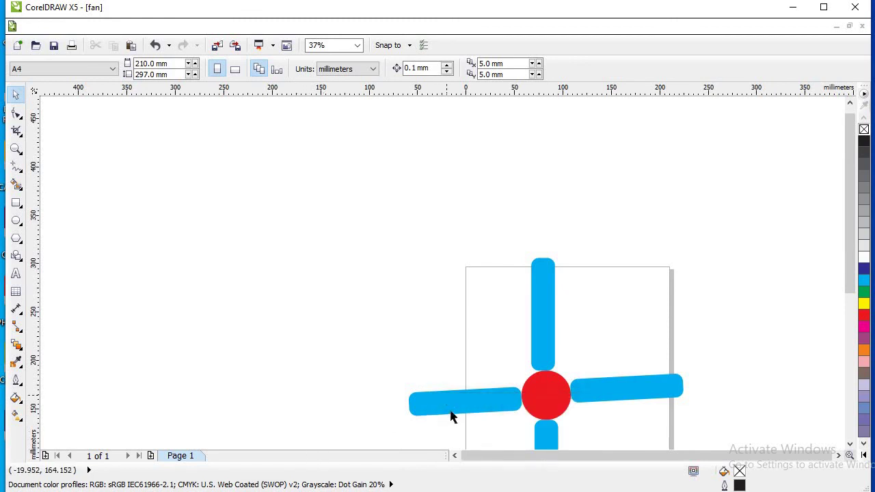
scroll(455, 416, up, 1)
scroll(455, 416, up, 1)
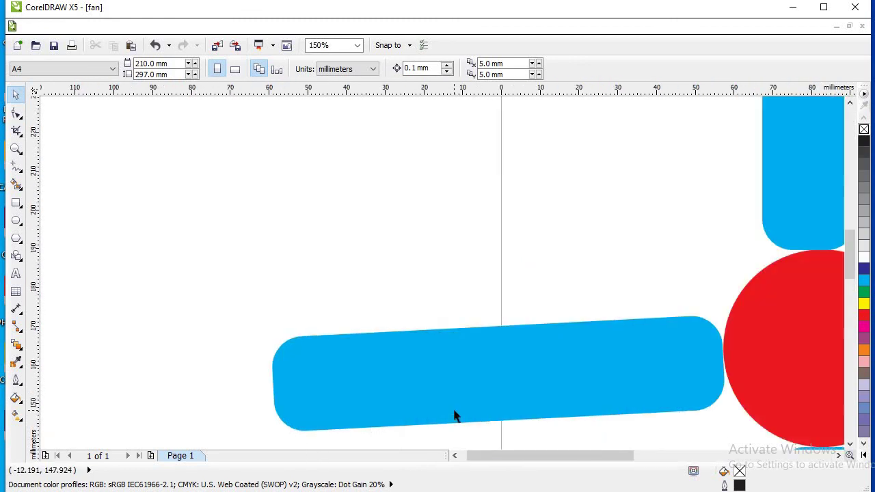
click(629, 369)
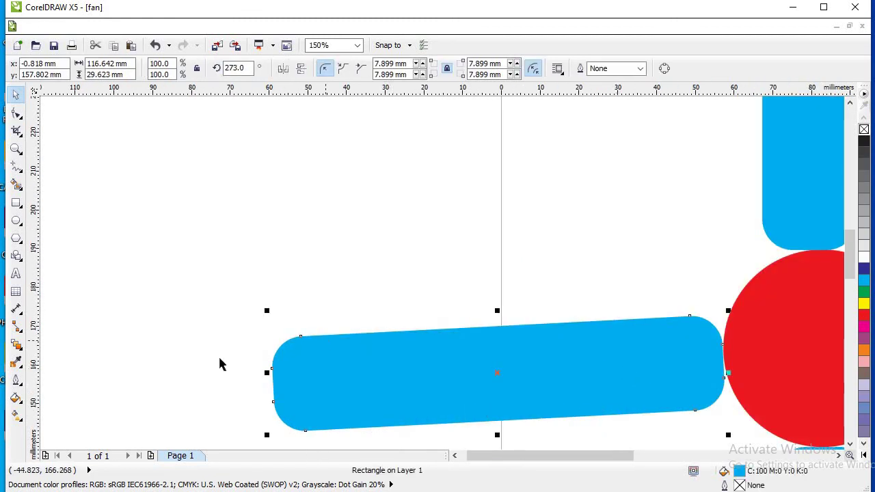
key(Right)
key(Right)
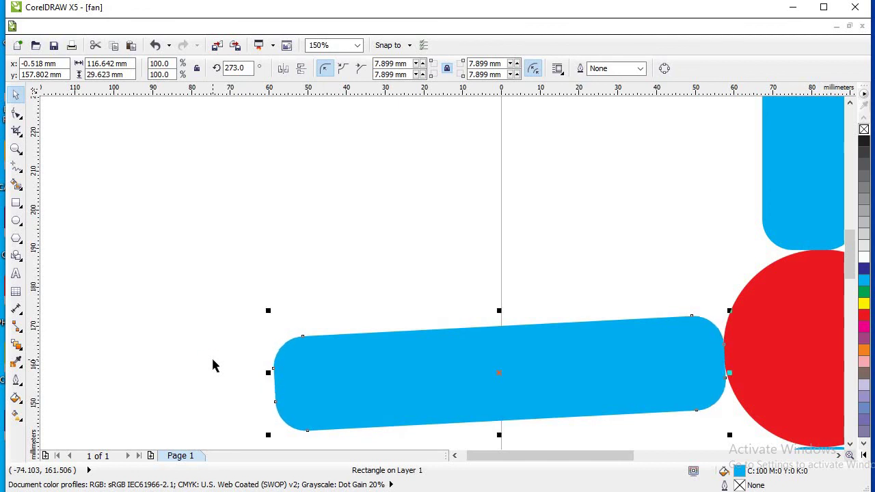
key(Right)
key(Right)
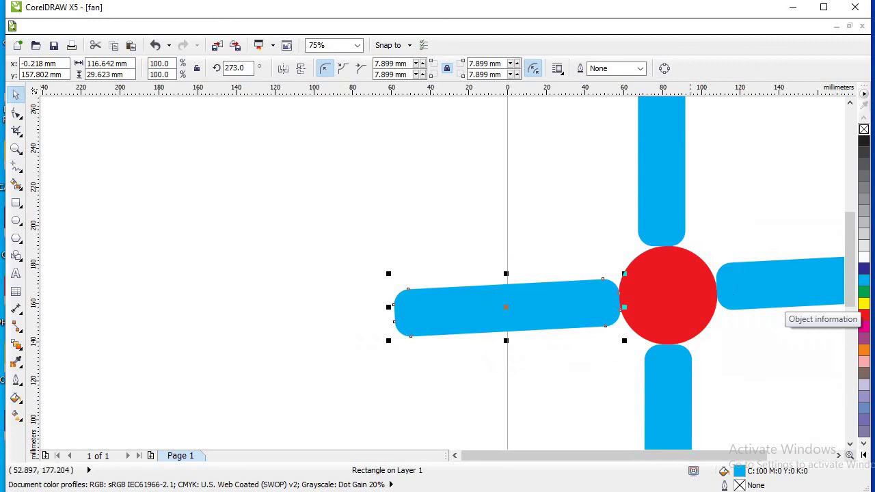
Zoom in to check the bottom blade's fit, then deselect to view the finished fan.
scroll(716, 292, up, 1)
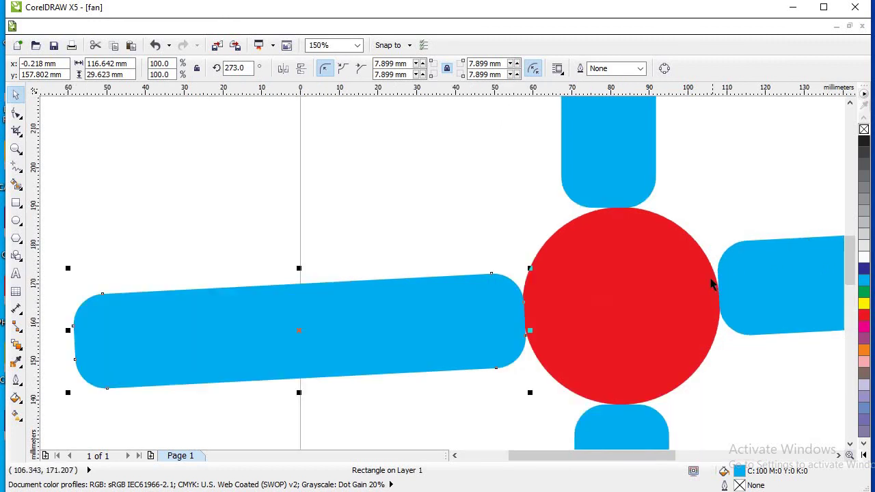
scroll(711, 287, up, 1)
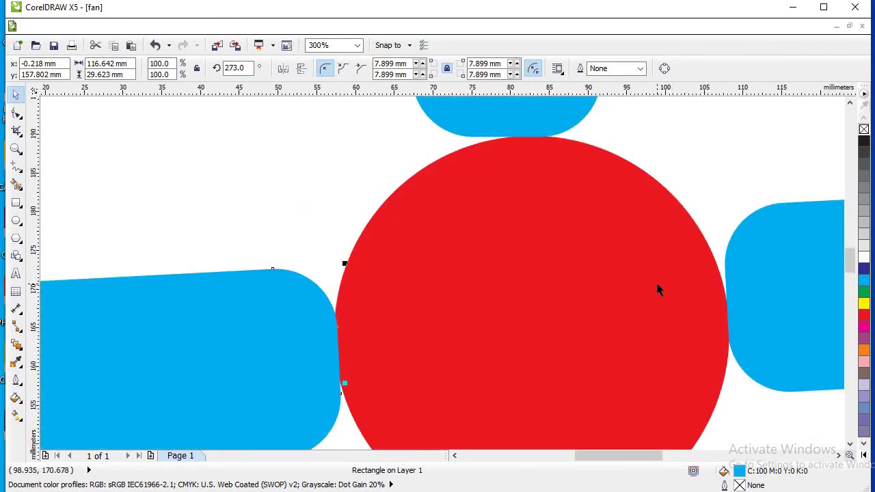
scroll(689, 199, up, 2)
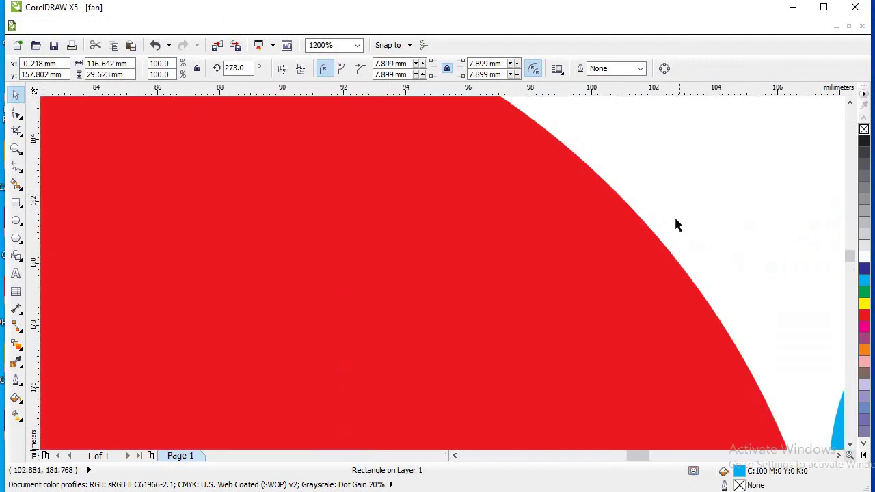
scroll(676, 225, down, 3)
scroll(677, 246, down, 1)
scroll(663, 263, up, 1)
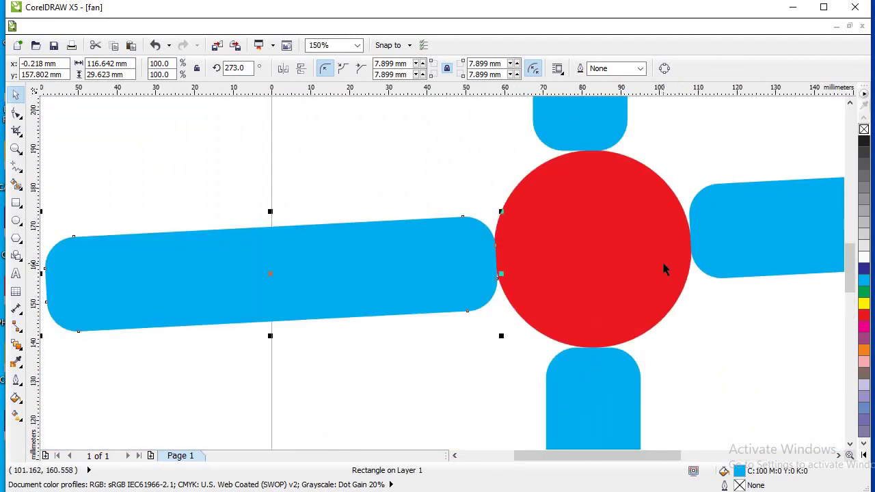
scroll(663, 263, up, 1)
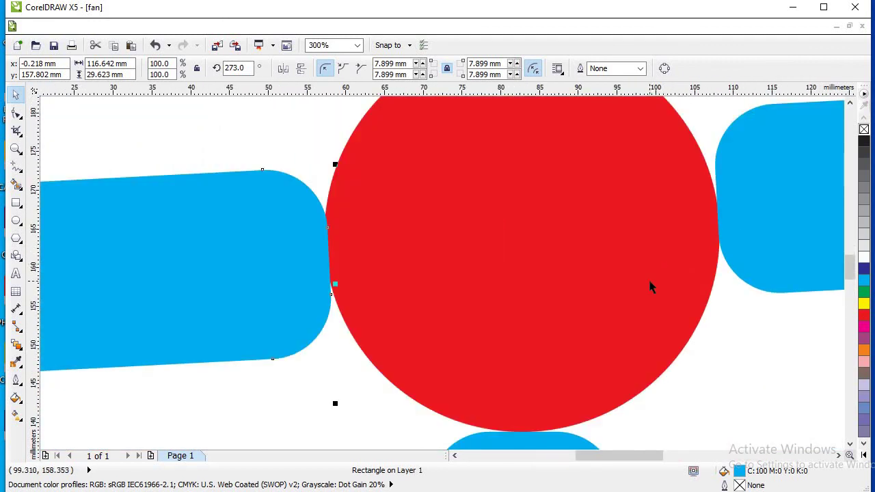
scroll(653, 318, up, 1)
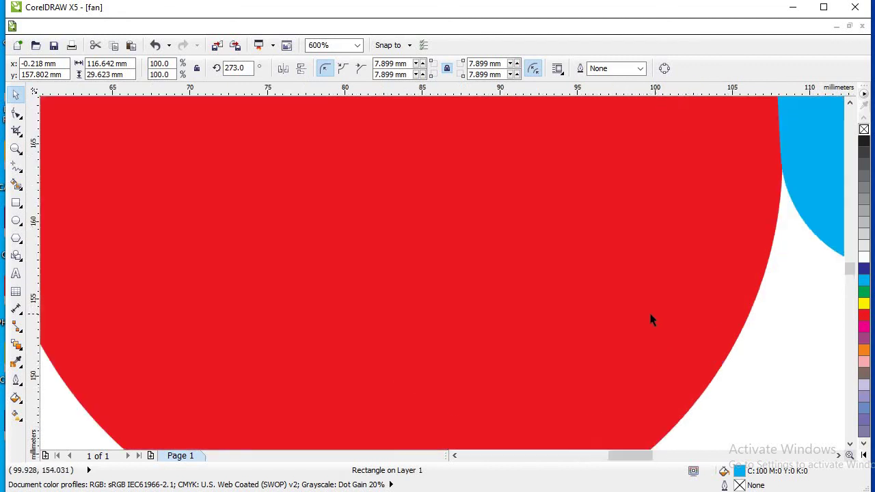
scroll(651, 319, down, 2)
click(597, 387)
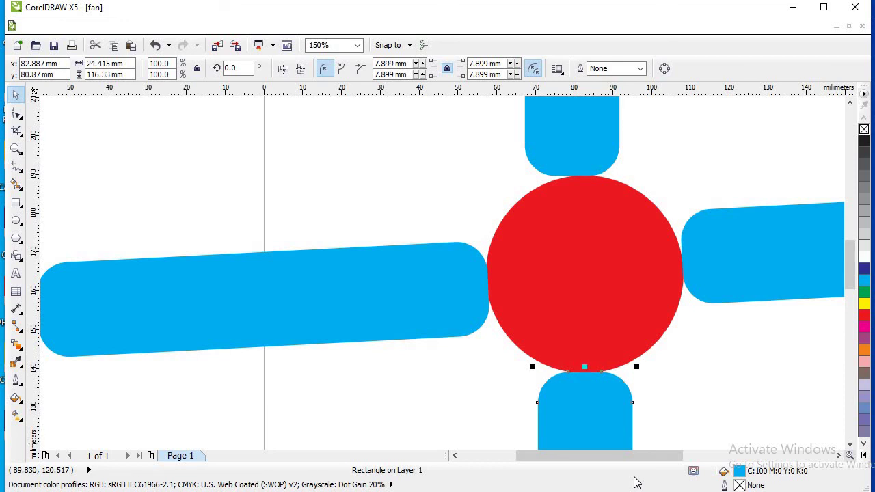
click(386, 386)
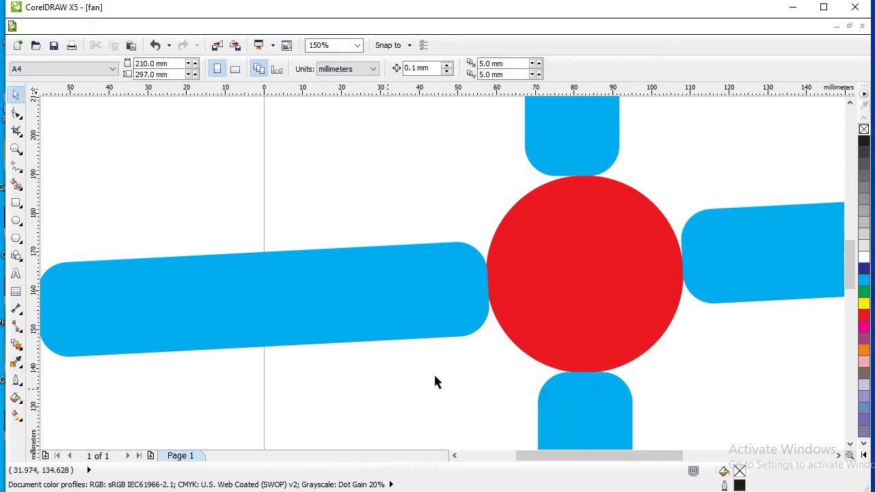
scroll(534, 322, down, 2)
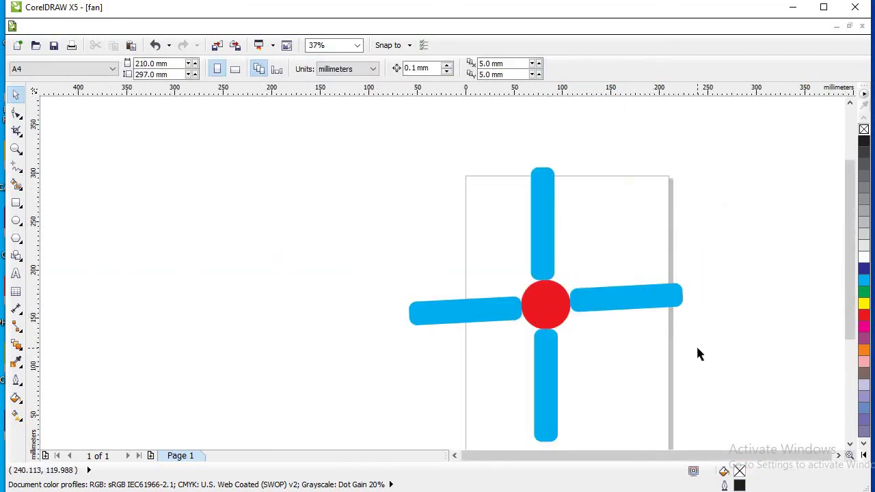